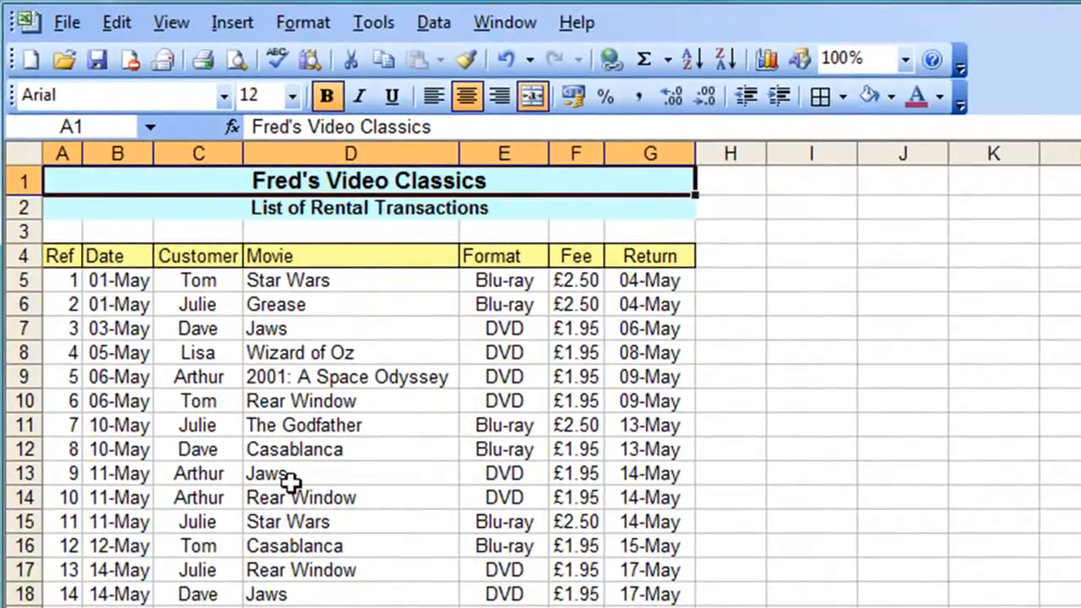
Turn on AutoFilter for the rental transactions list
left_click(290, 478)
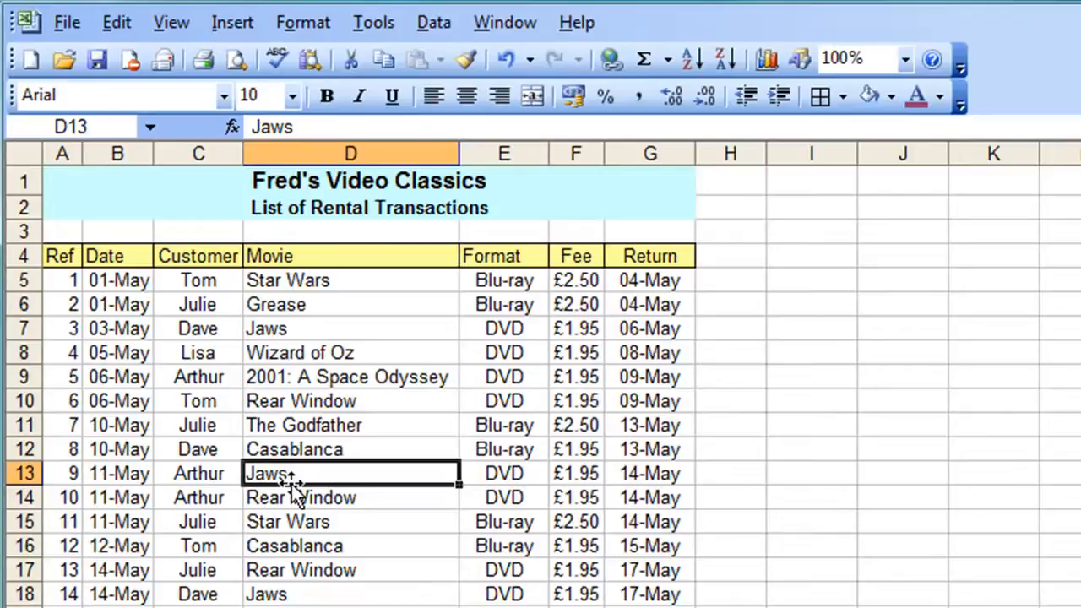
left_click(433, 24)
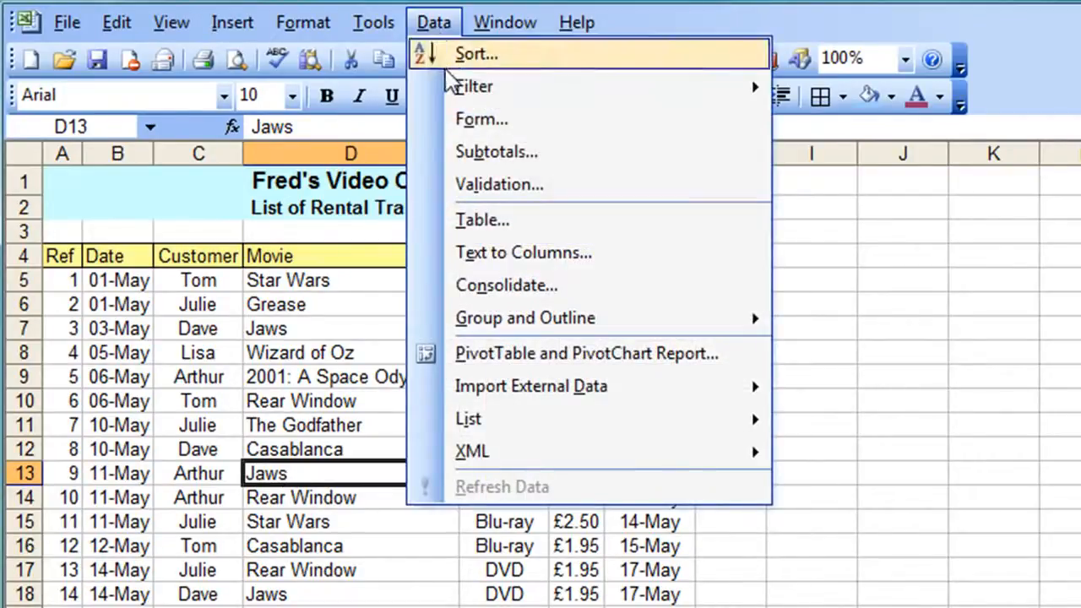
mouse_move(457, 87)
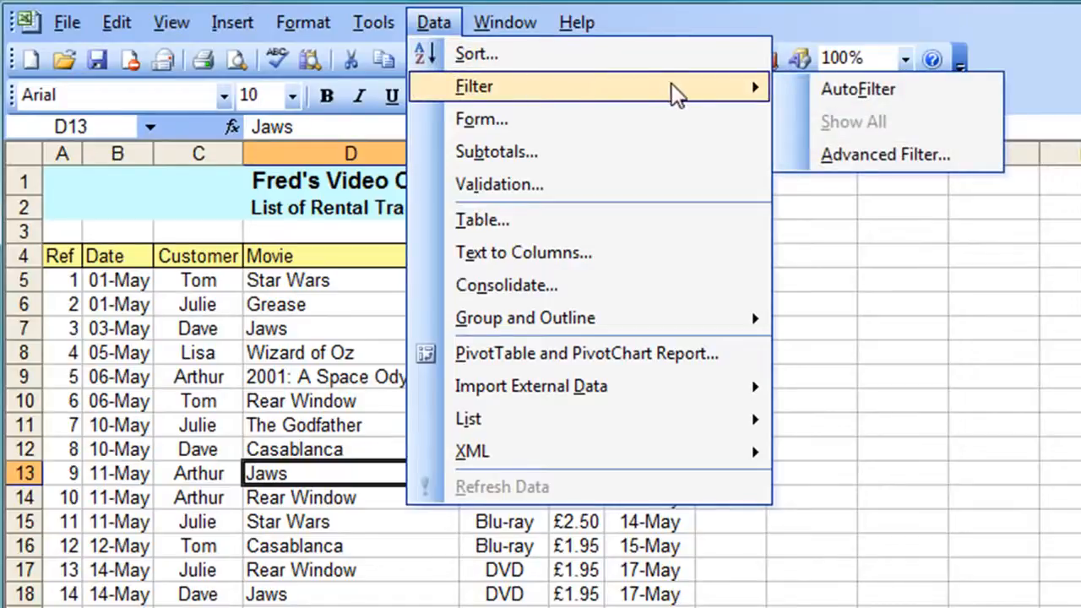
left_click(876, 96)
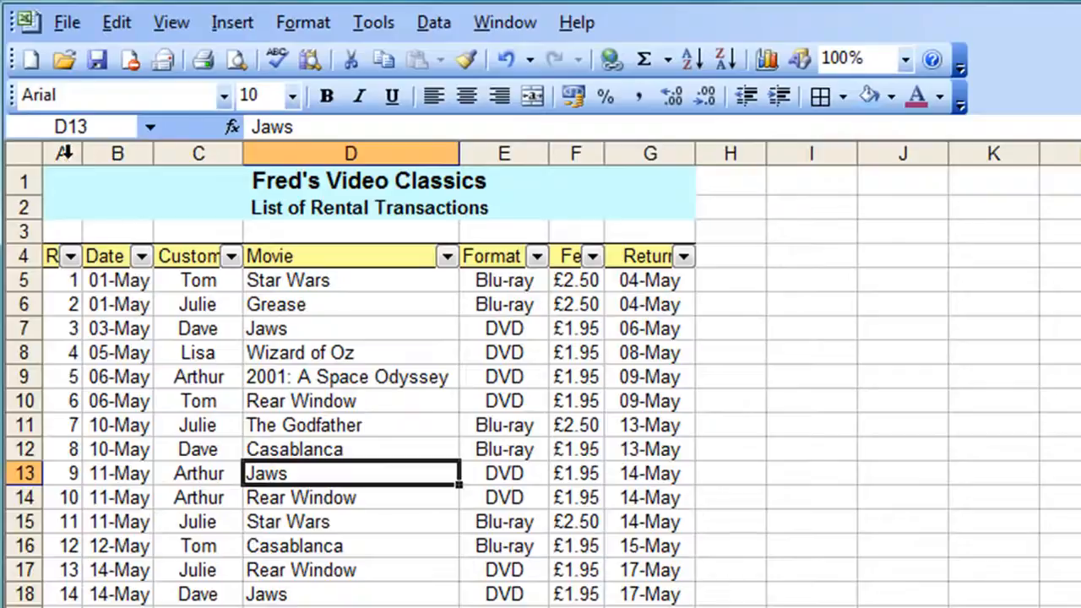
Autofit columns A to G so the header filter arrows fit beside the column names
left_click_drag(63, 152, 614, 141)
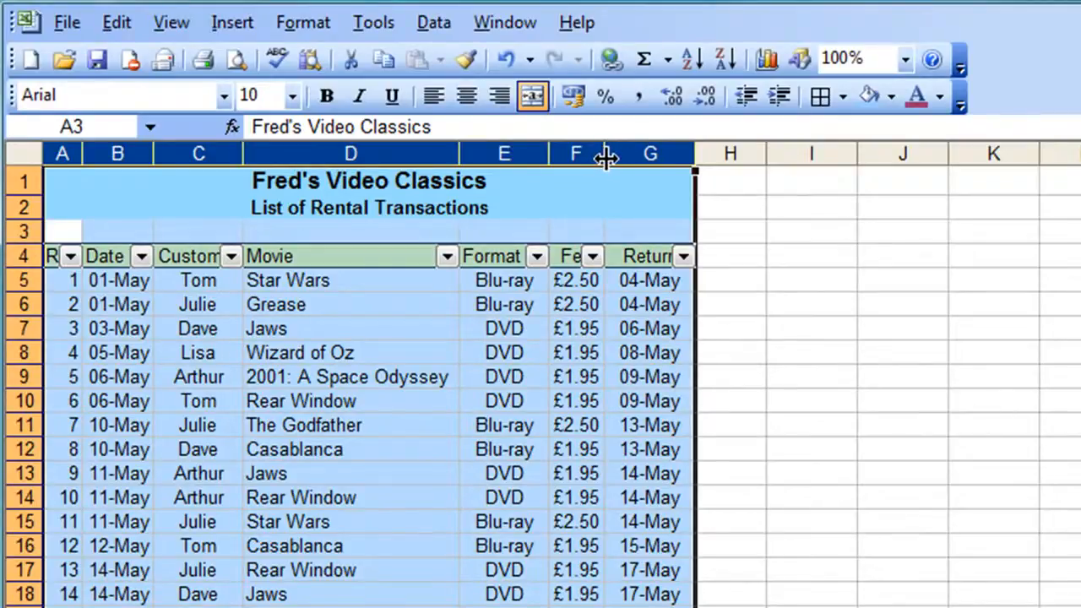
double_click(604, 155)
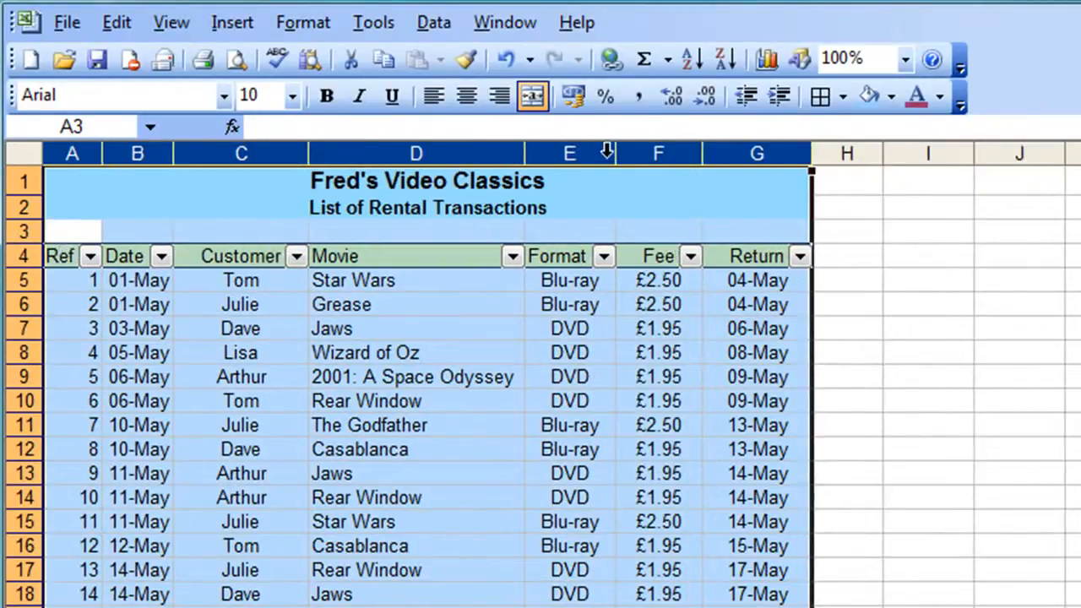
left_click(83, 282)
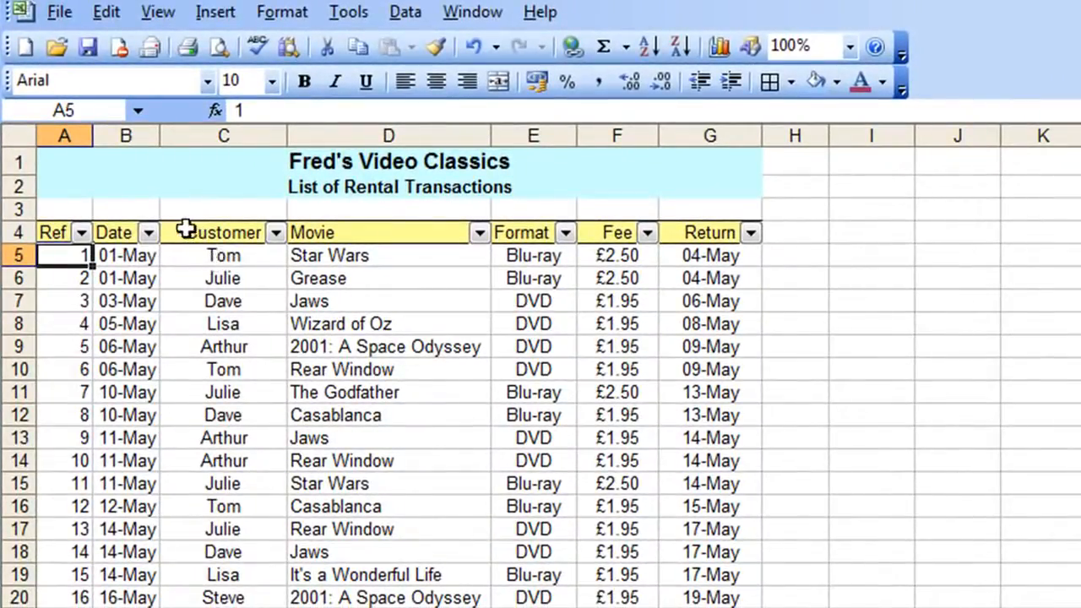
Filter the Date column to show only 10-May rentals, then reset it to all dates
left_click(148, 233)
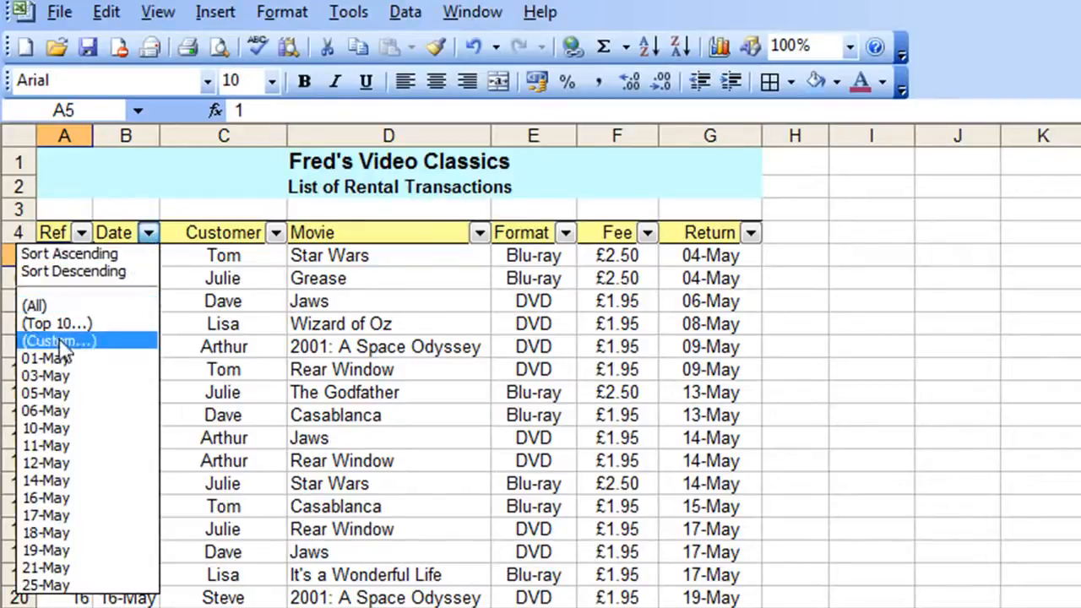
left_click(46, 429)
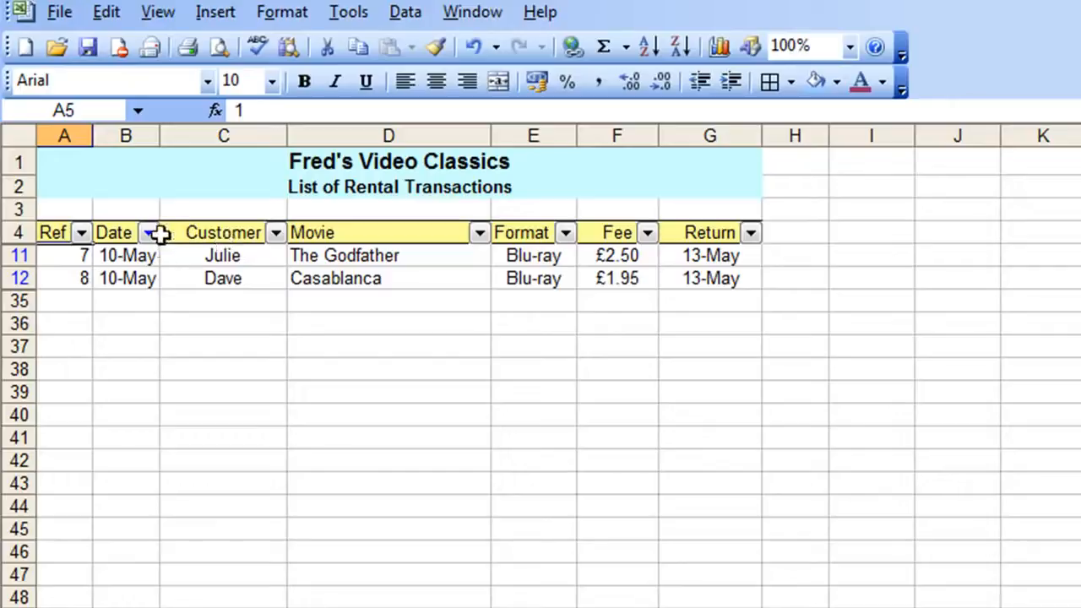
left_click(149, 233)
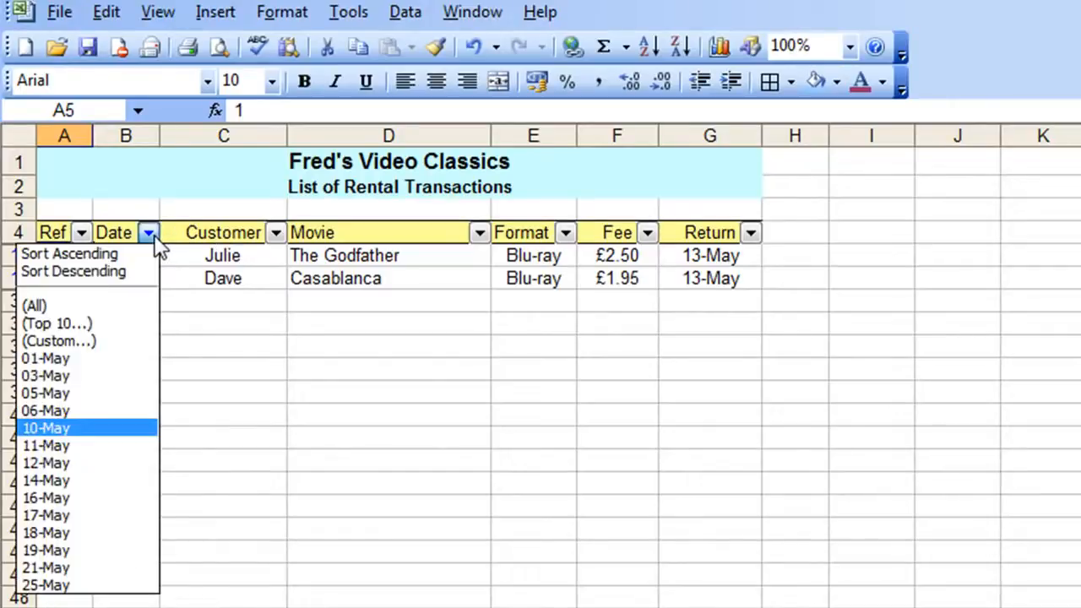
left_click(70, 304)
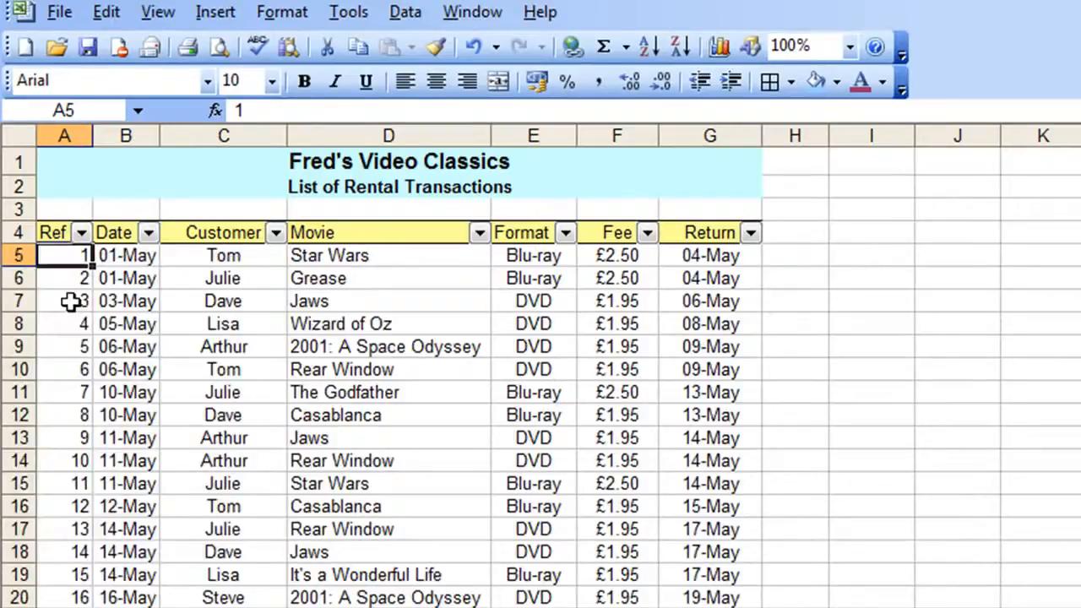
Filter the Date column again to show only 10-May rentals
left_click(150, 235)
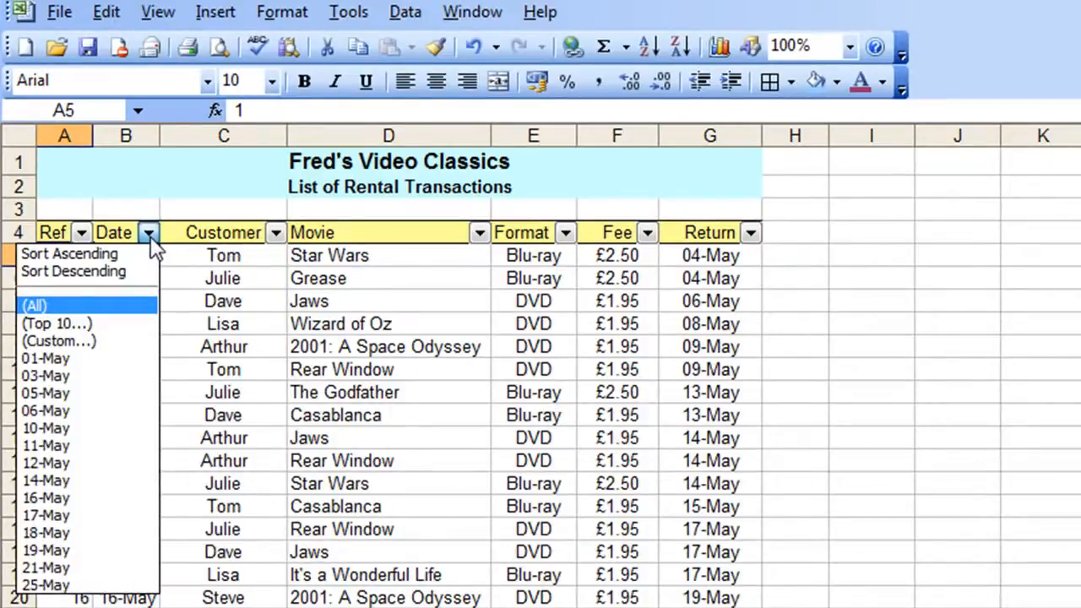
left_click(86, 426)
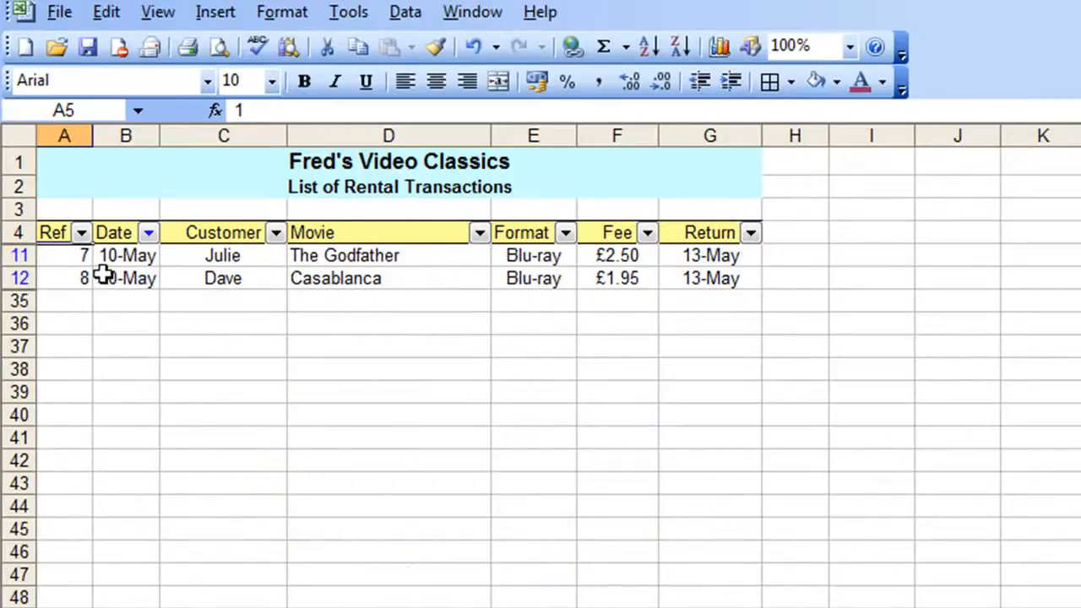
Clear the Date filter using Show All
left_click(118, 233)
left_click(404, 12)
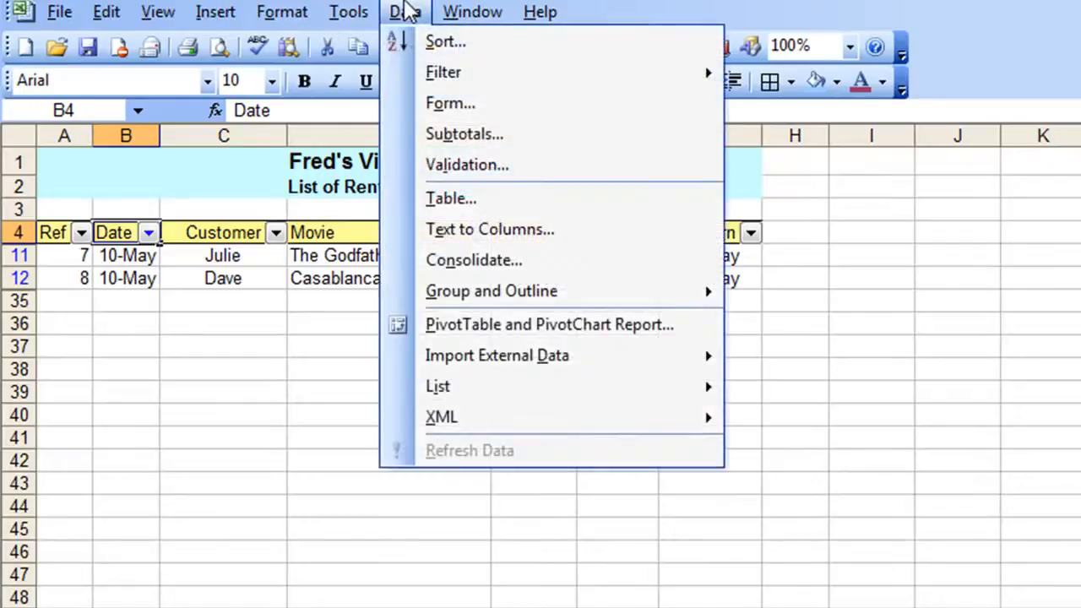
mouse_move(451, 74)
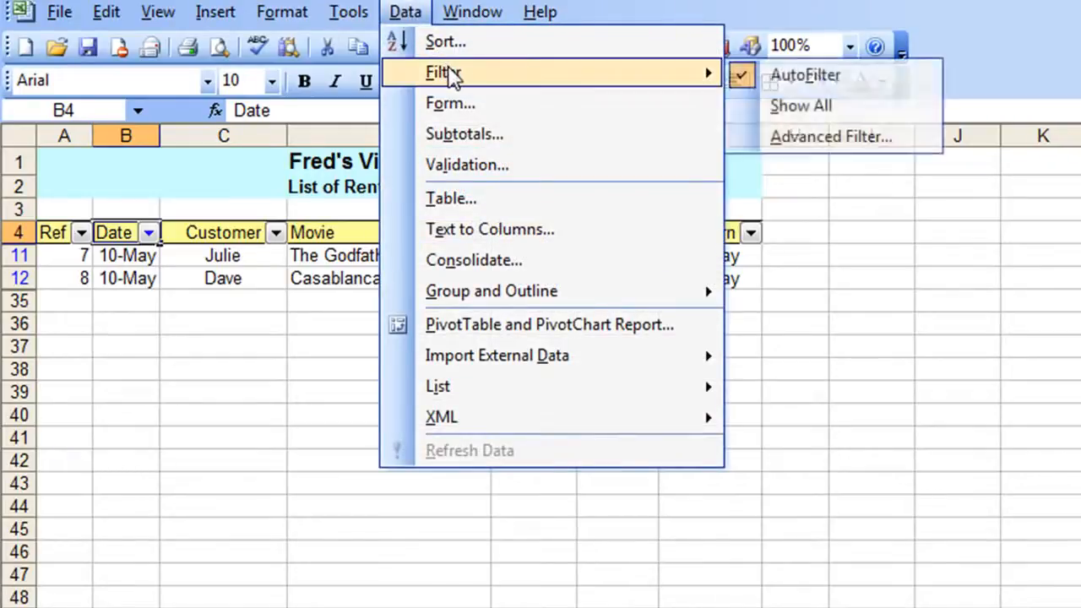
left_click(794, 119)
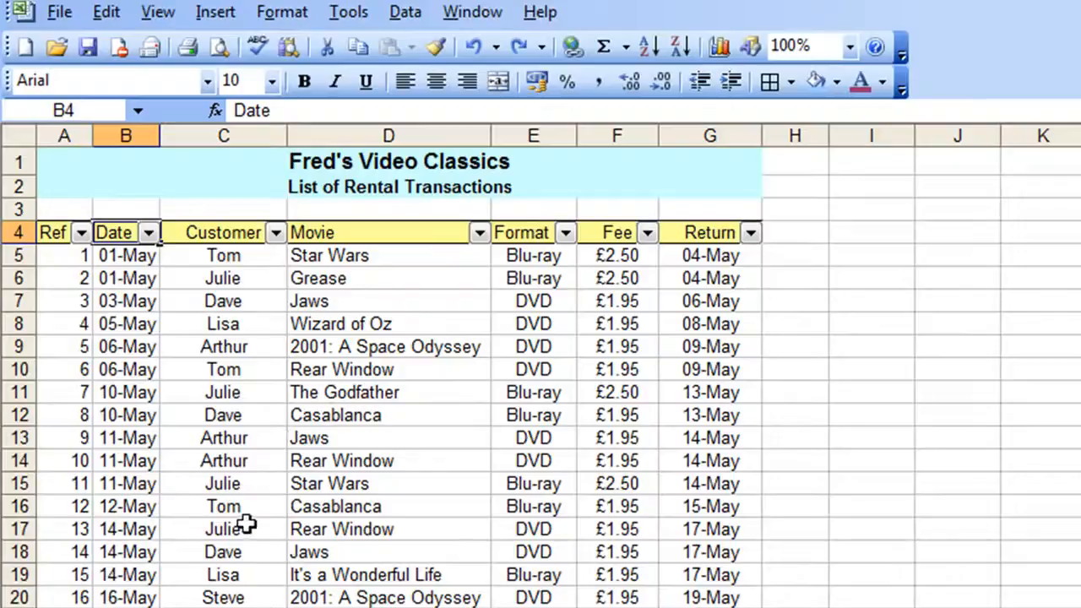
Filter the list to 18-May rentals in Blu-ray format by customer Lisa
left_click(148, 233)
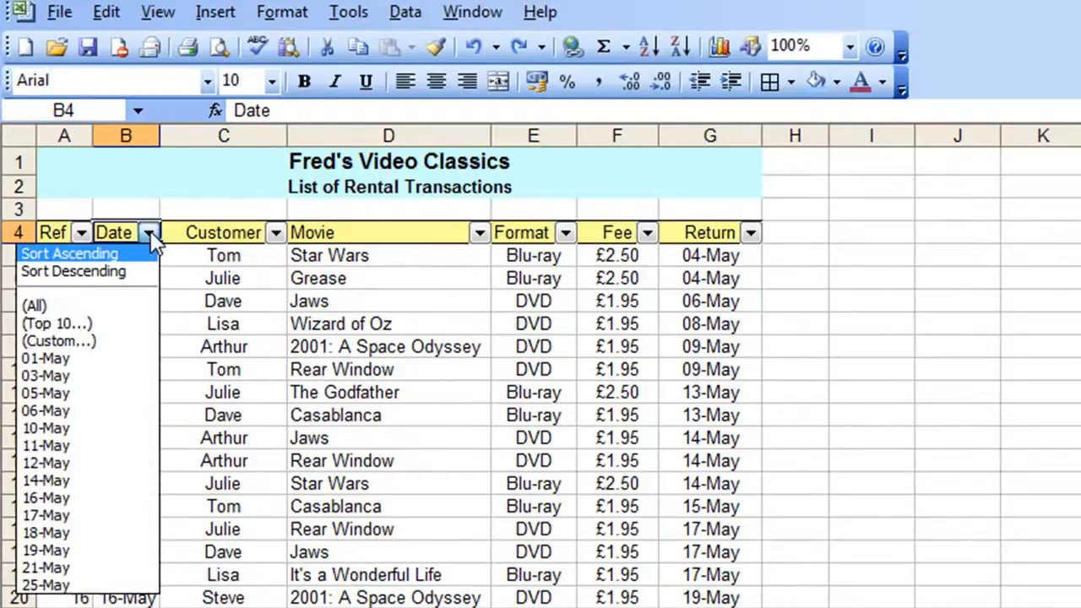
left_click(51, 533)
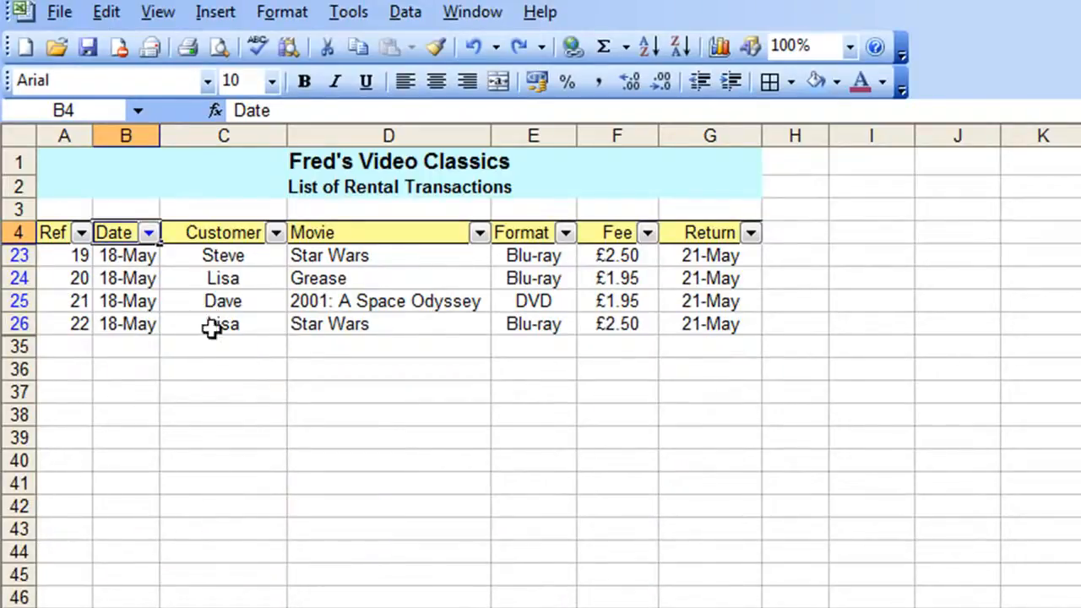
left_click(566, 232)
left_click(503, 357)
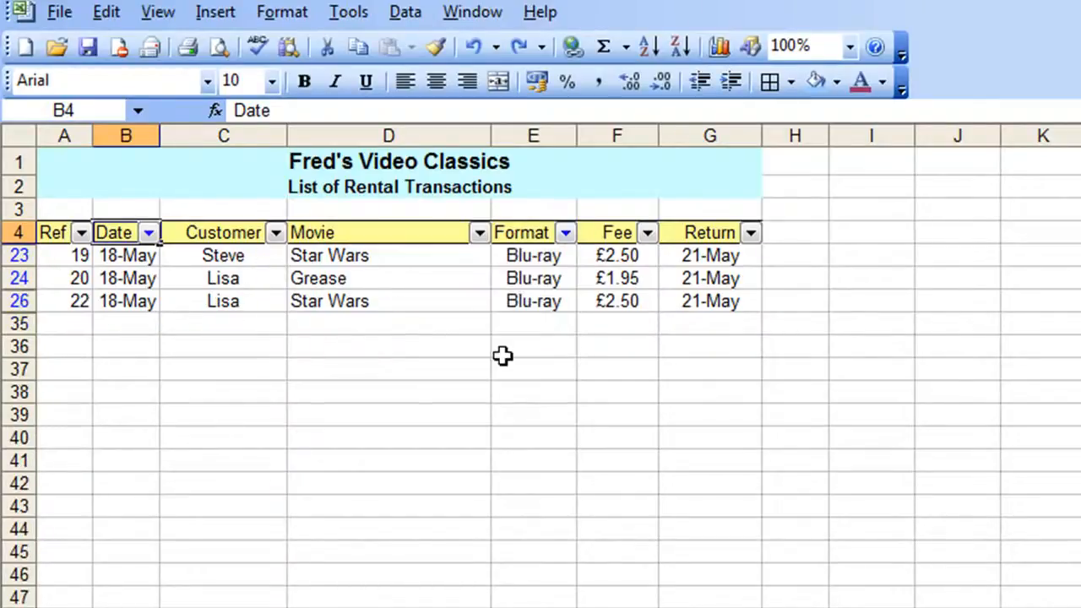
left_click(276, 233)
left_click(223, 358)
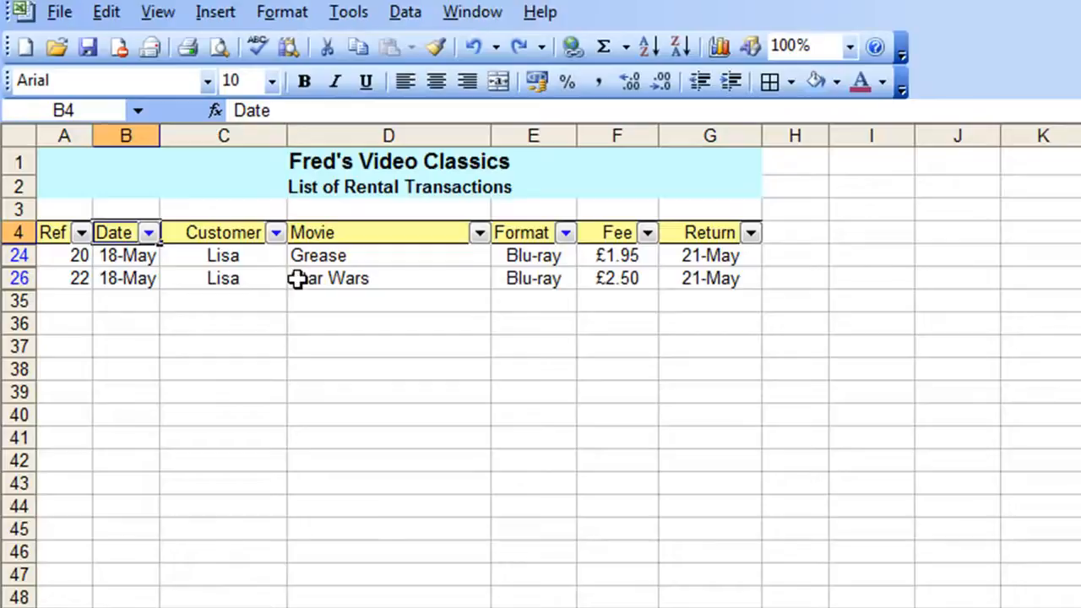
Show all records again, clearing every filter
left_click(405, 12)
mouse_move(664, 74)
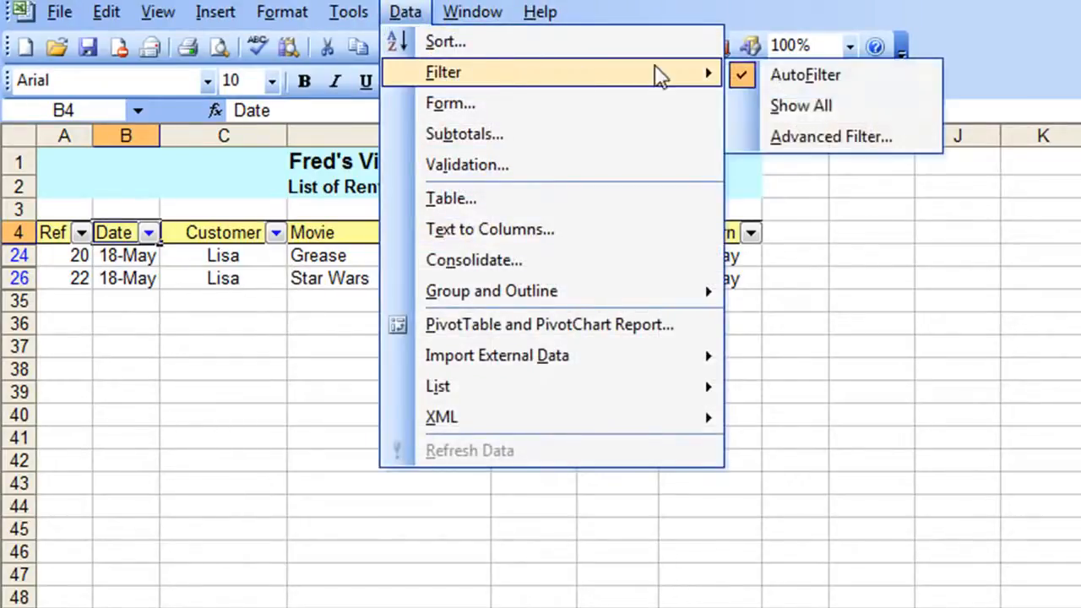
left_click(780, 109)
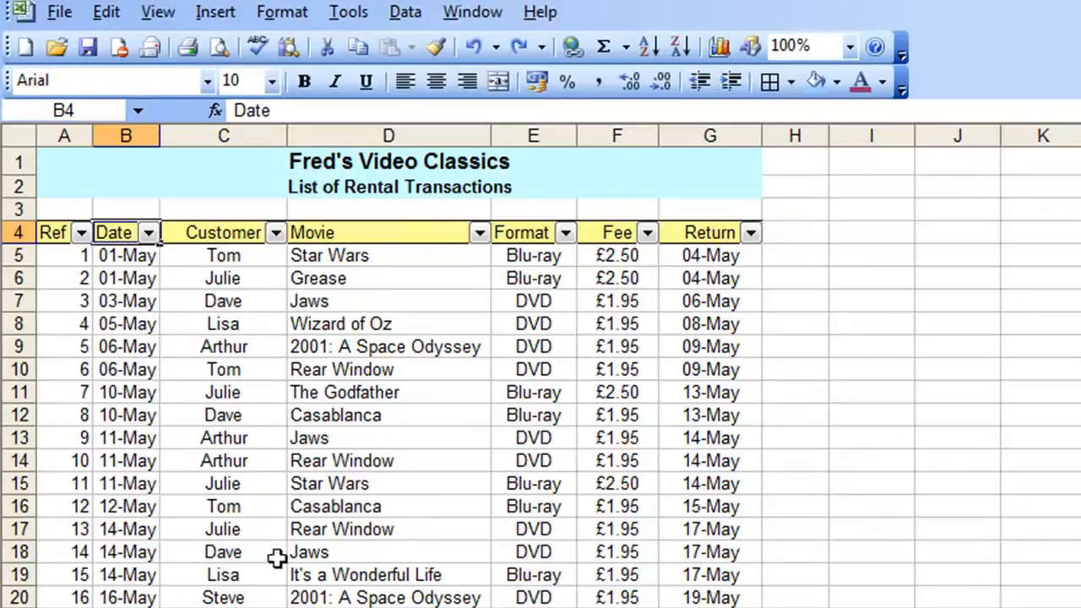
Switch to the Top Movies by Tickets Sold sheet and turn on AutoFilter for its list
key("ctrl+Page_Down")
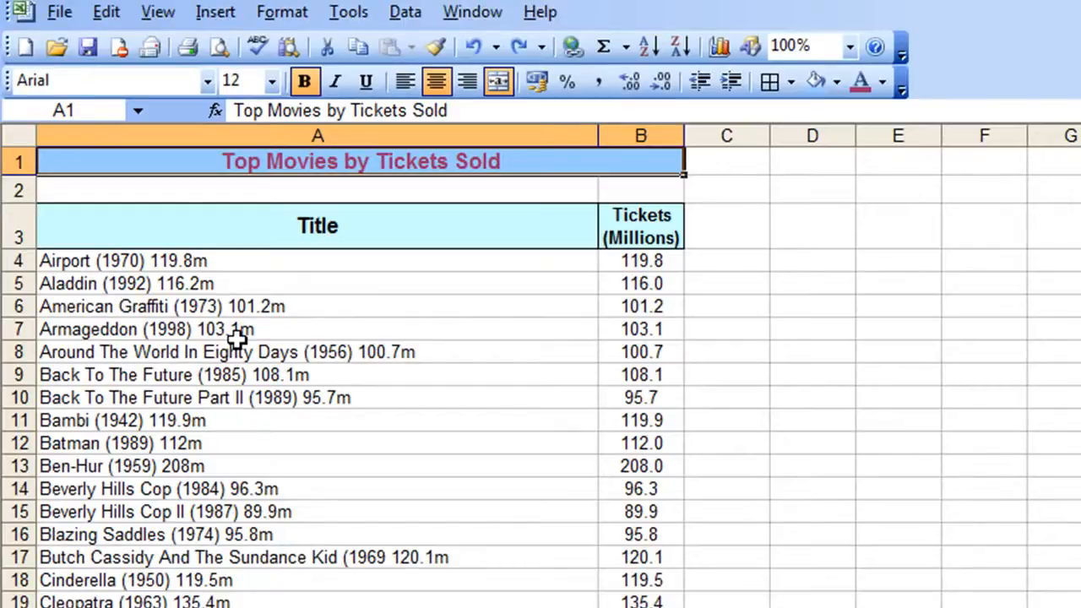
scroll(237, 338, "down", 3)
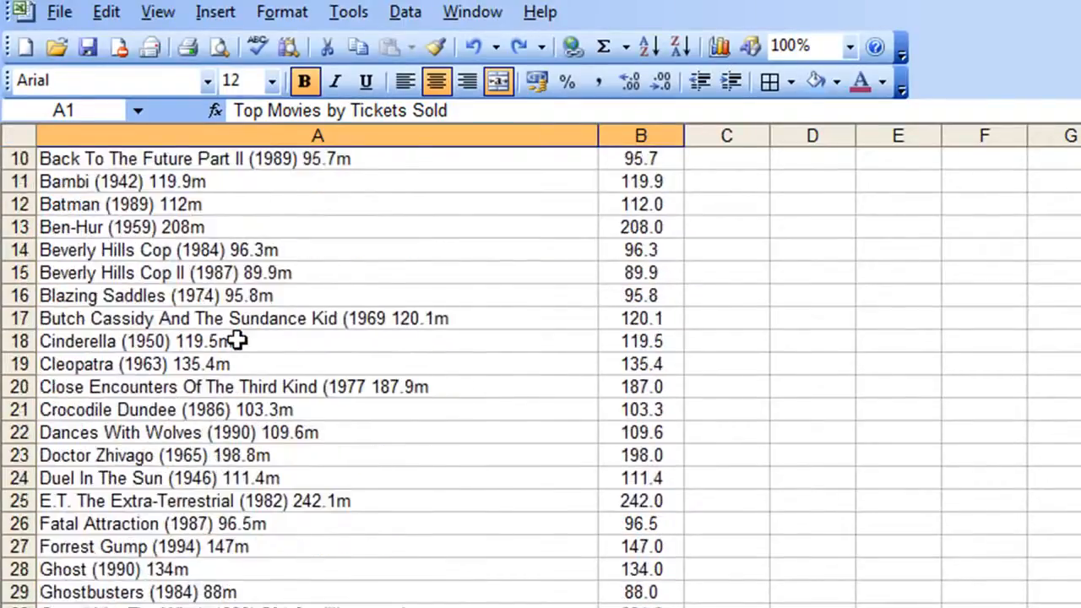
scroll(238, 337, "up", 3)
scroll(237, 337, "down", 10)
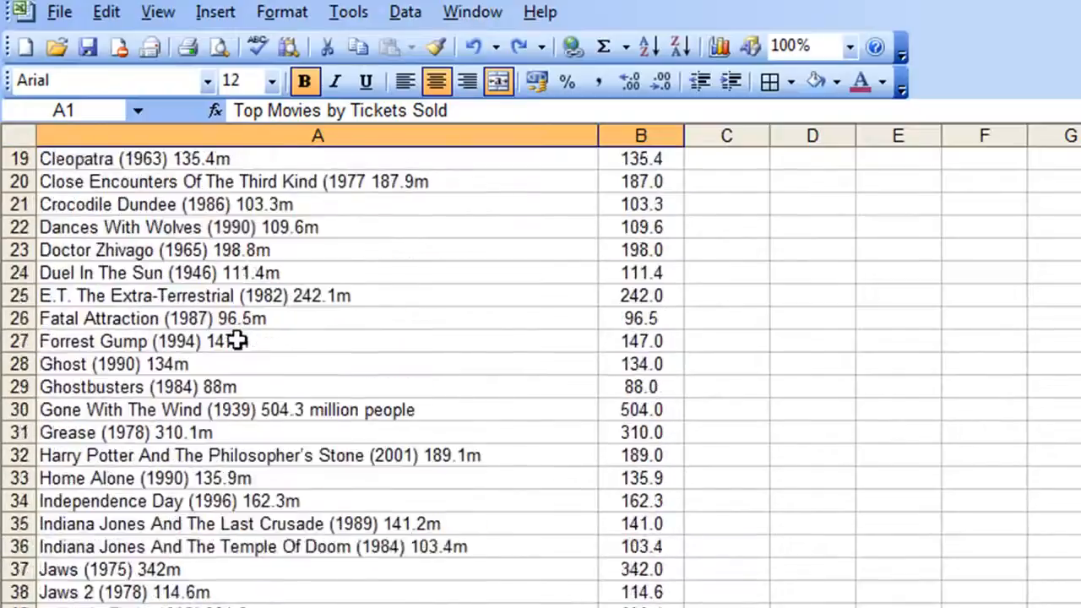
scroll(238, 340, "up", 10)
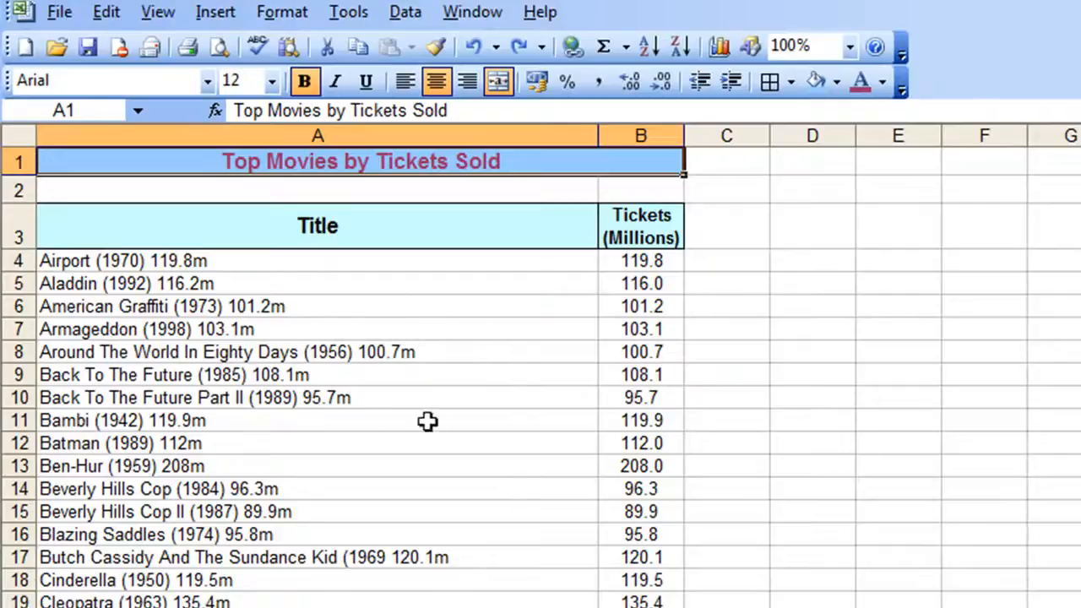
left_click(332, 404)
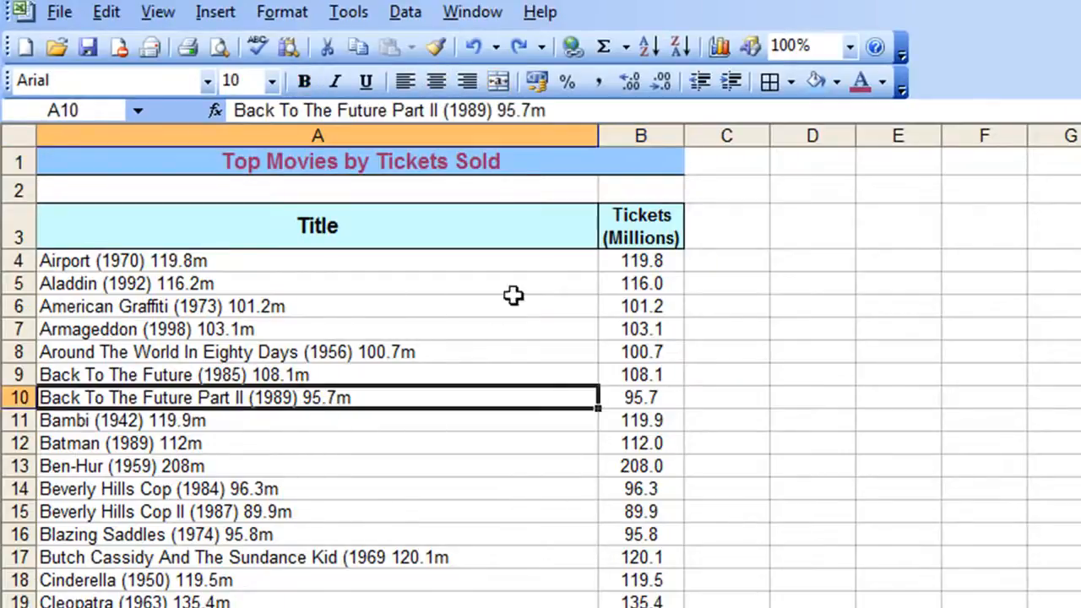
left_click(405, 13)
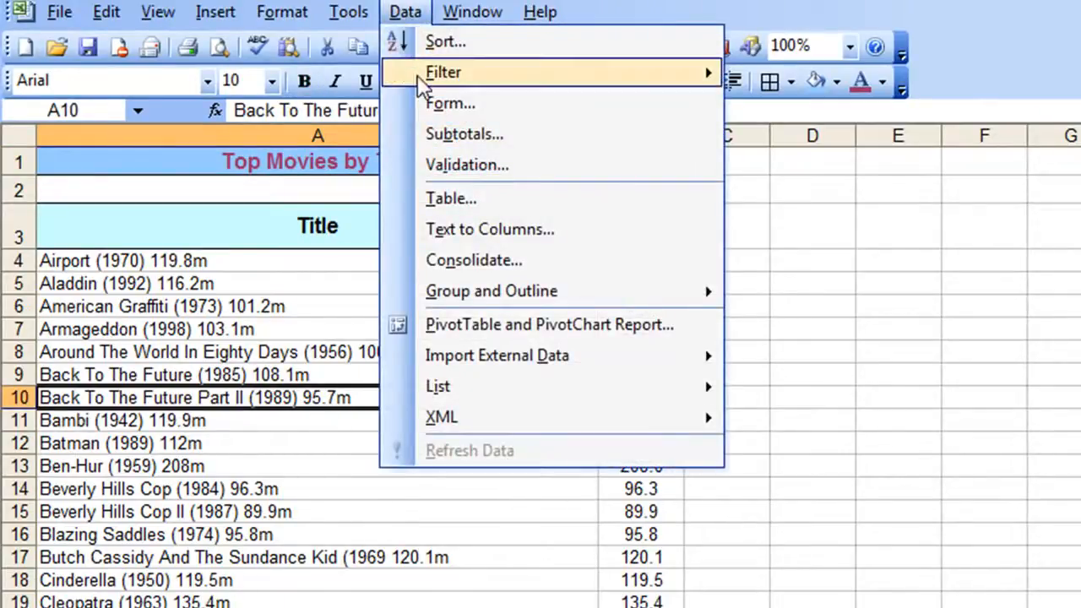
mouse_move(426, 80)
left_click(794, 78)
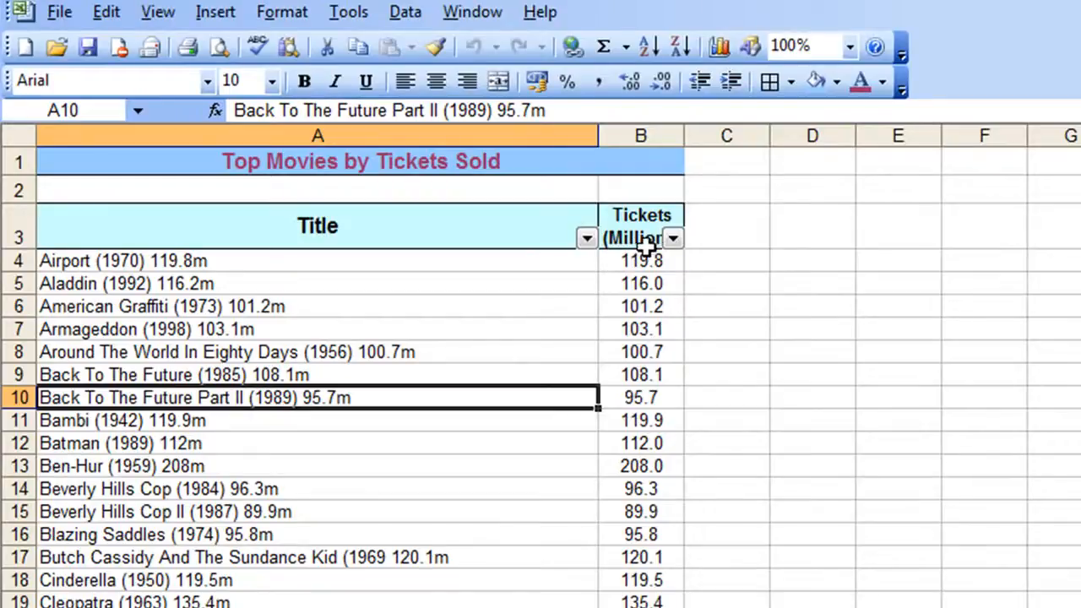
Autofit the Tickets (Millions) column and filter it to show the top 10 items
double_click(686, 136)
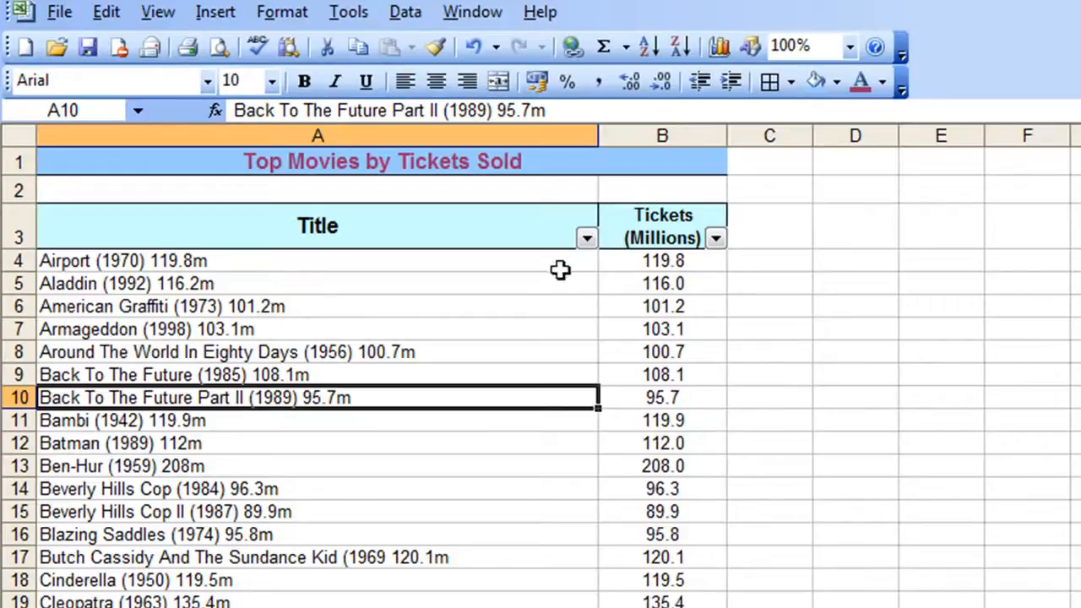
left_click(714, 239)
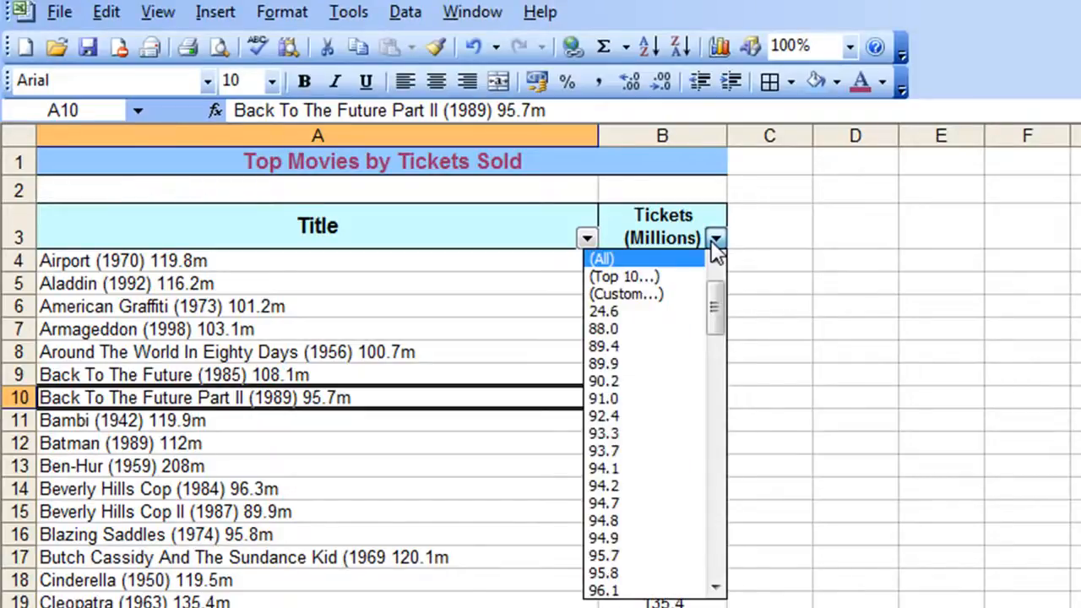
left_click(642, 276)
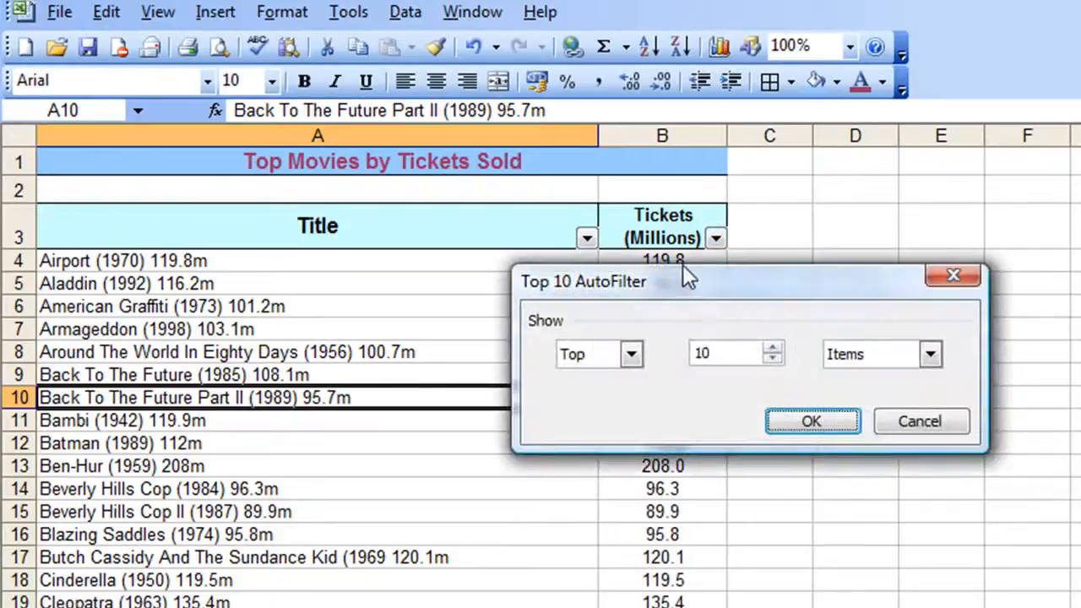
left_click_drag(798, 284, 511, 312)
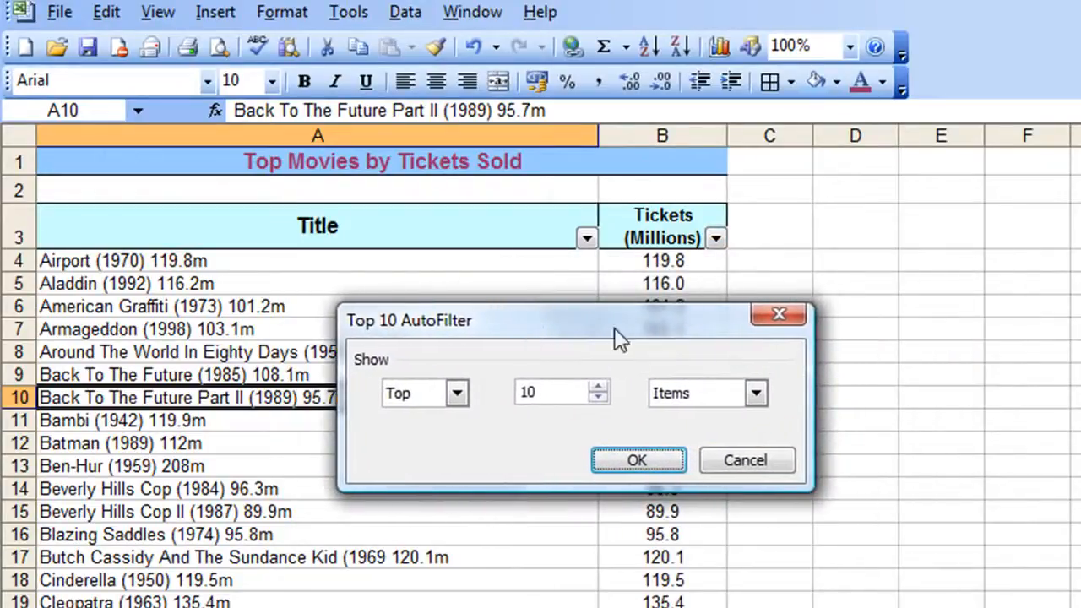
left_click(459, 394)
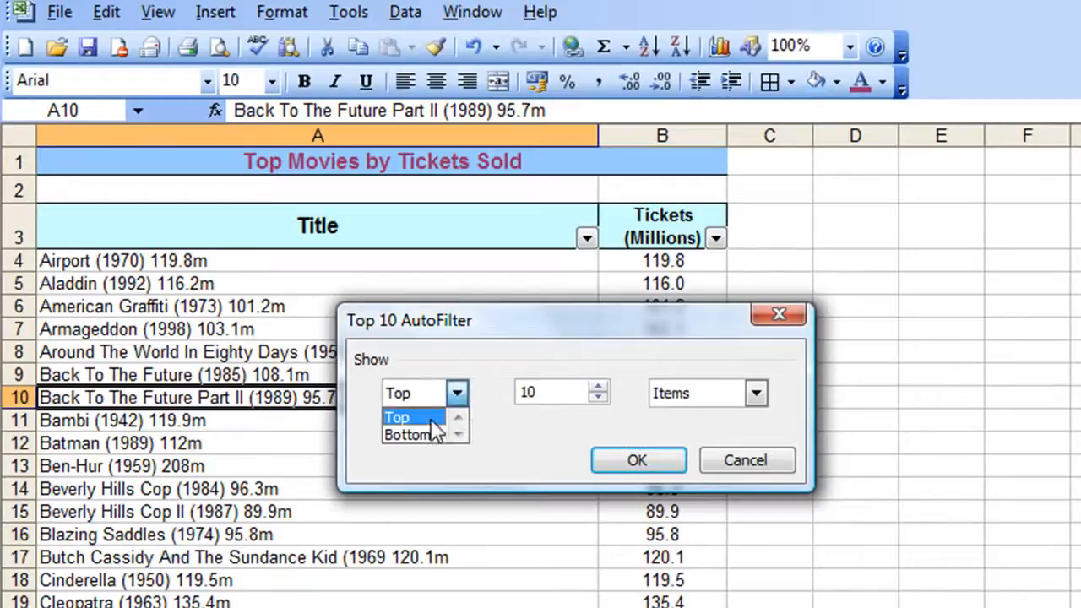
left_click(456, 394)
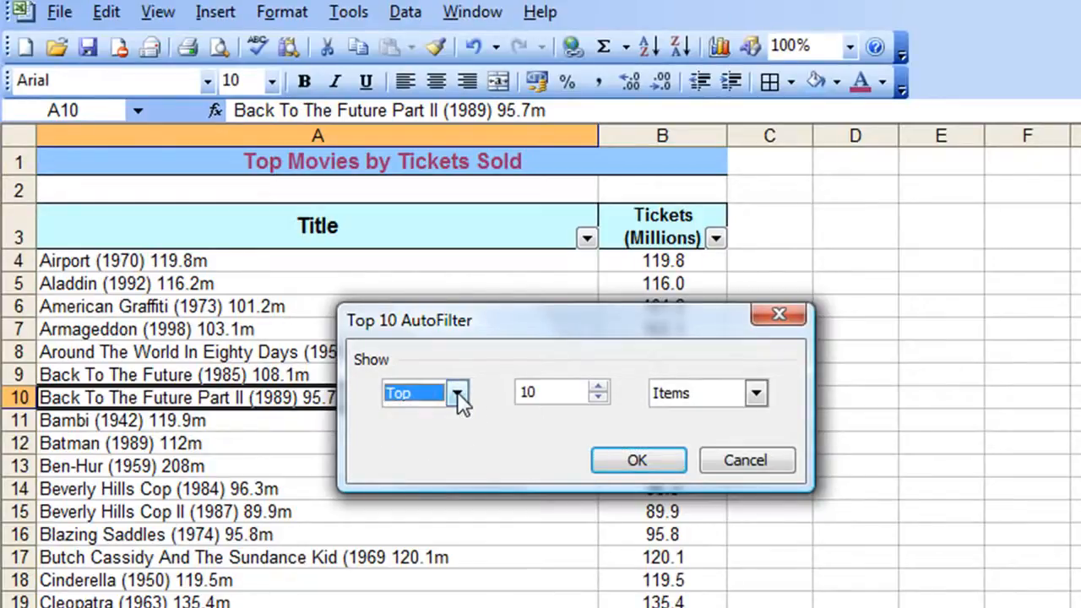
left_click(598, 397)
left_click(598, 397)
left_click(598, 397)
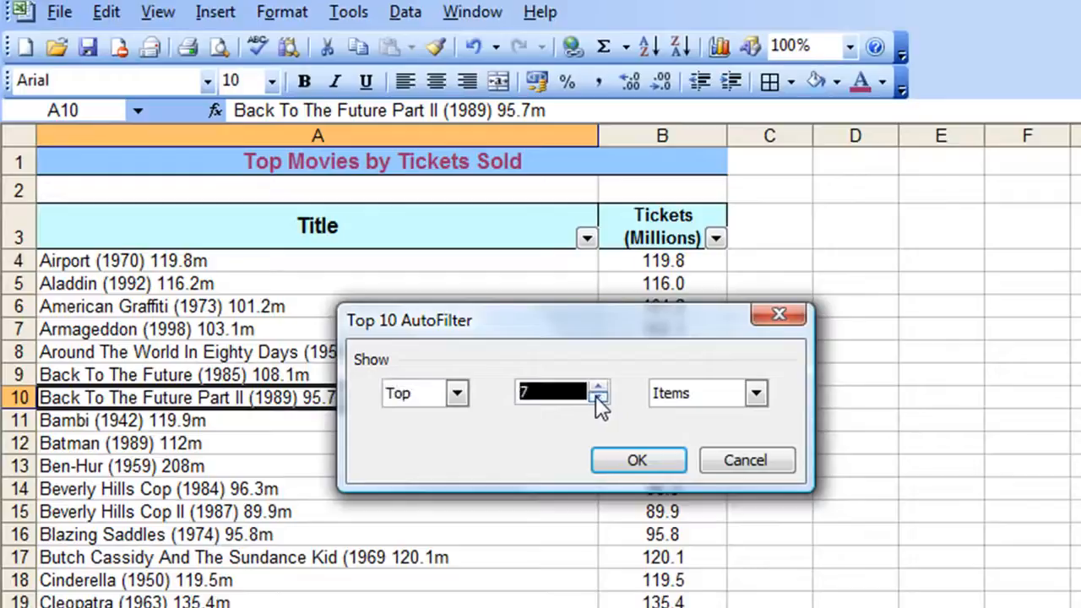
left_click(597, 397)
left_click(596, 397)
left_click(596, 397)
left_click(600, 386)
left_click(601, 386)
left_click(600, 386)
left_click(601, 386)
left_click(601, 386)
left_click(600, 386)
left_click(601, 385)
left_click(600, 386)
left_click(601, 386)
left_click(600, 386)
left_click(600, 385)
left_click(597, 397)
left_click(597, 397)
left_click(597, 397)
left_click(598, 397)
left_click(755, 394)
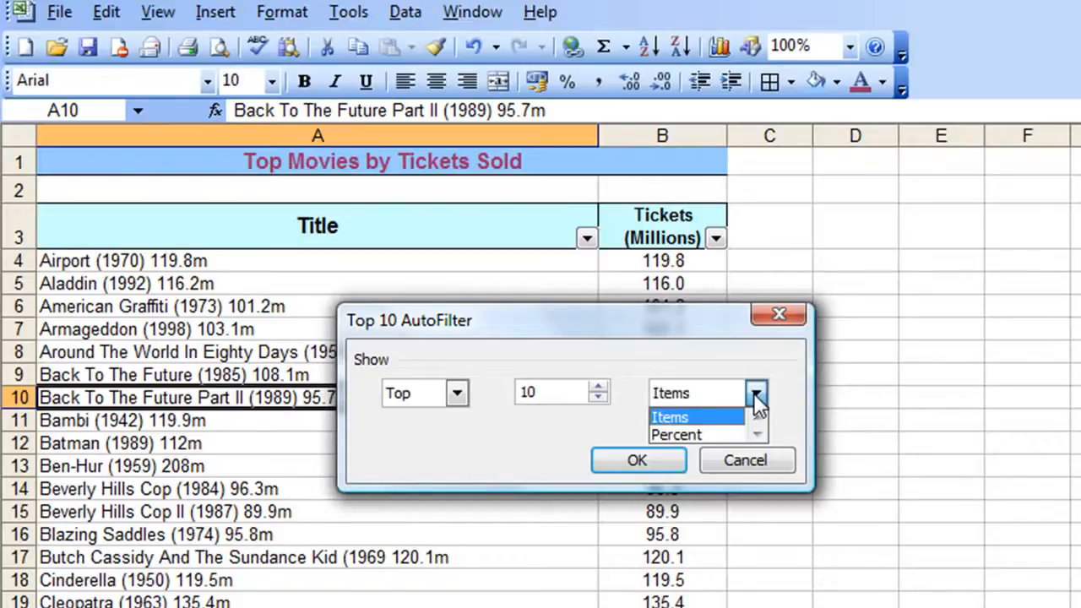
left_click(681, 417)
left_click(617, 459)
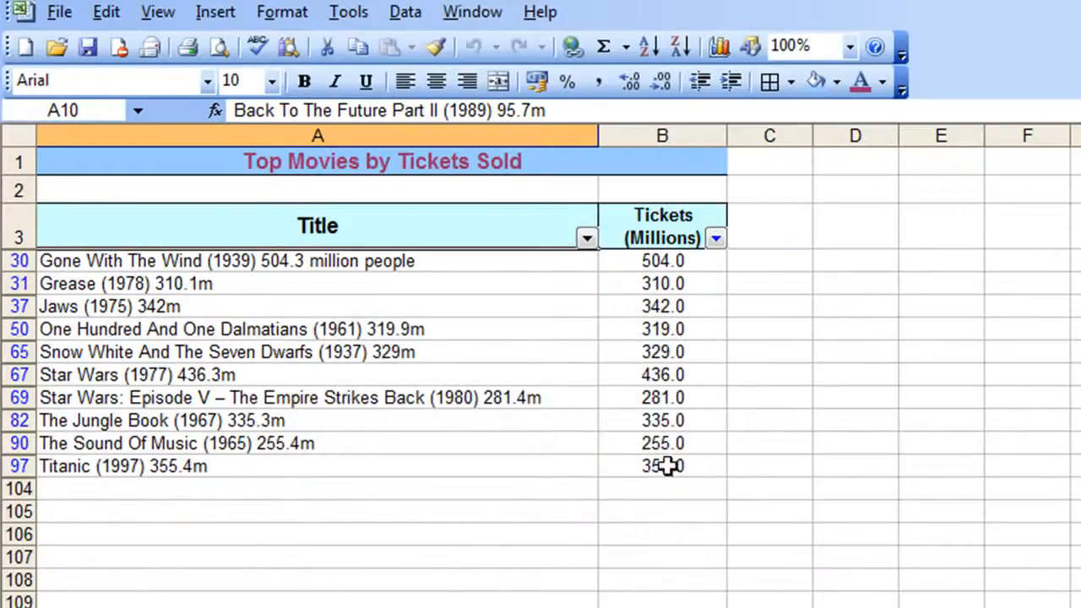
Sort the filtered movies by tickets sold in descending order
left_click(673, 283)
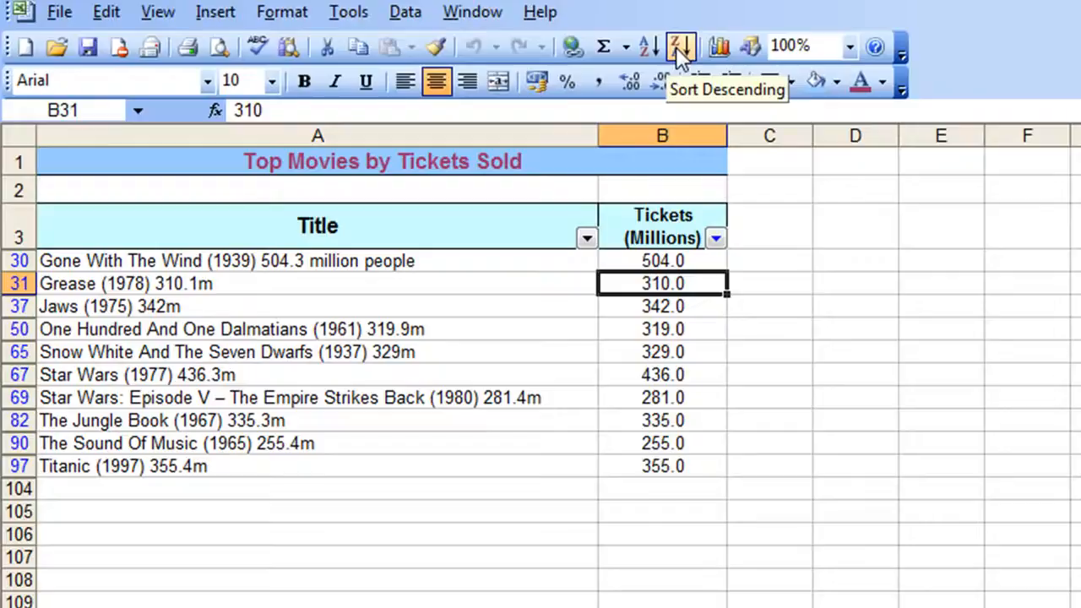
left_click(675, 46)
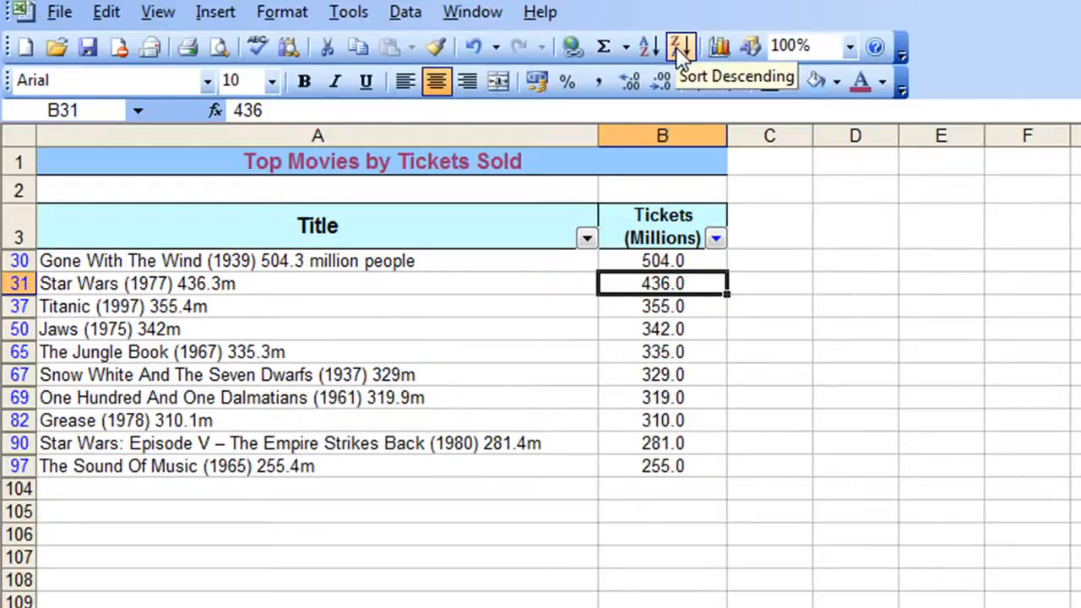
Clear the Tickets filter to show all movies
left_click(716, 239)
left_click_drag(712, 330, 712, 272)
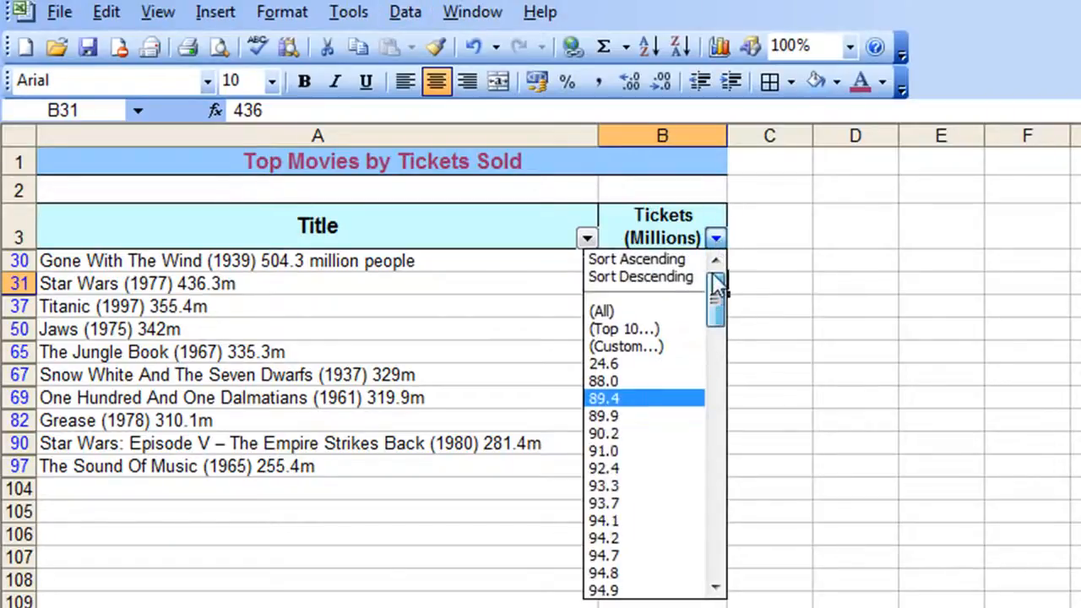
left_click(628, 311)
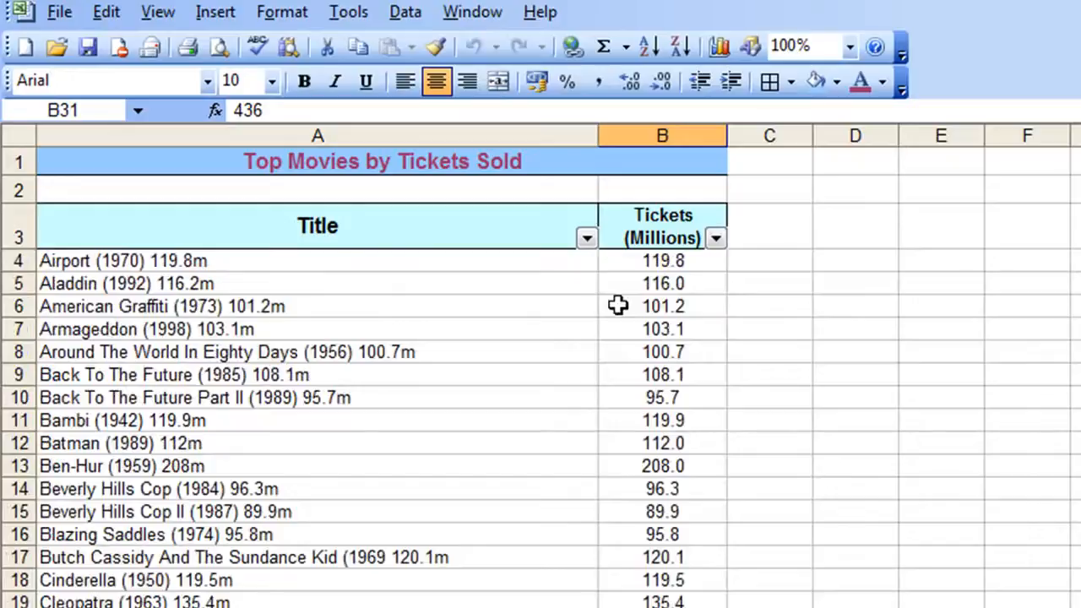
Filter the Tickets column to show the bottom 10 items
left_click(716, 241)
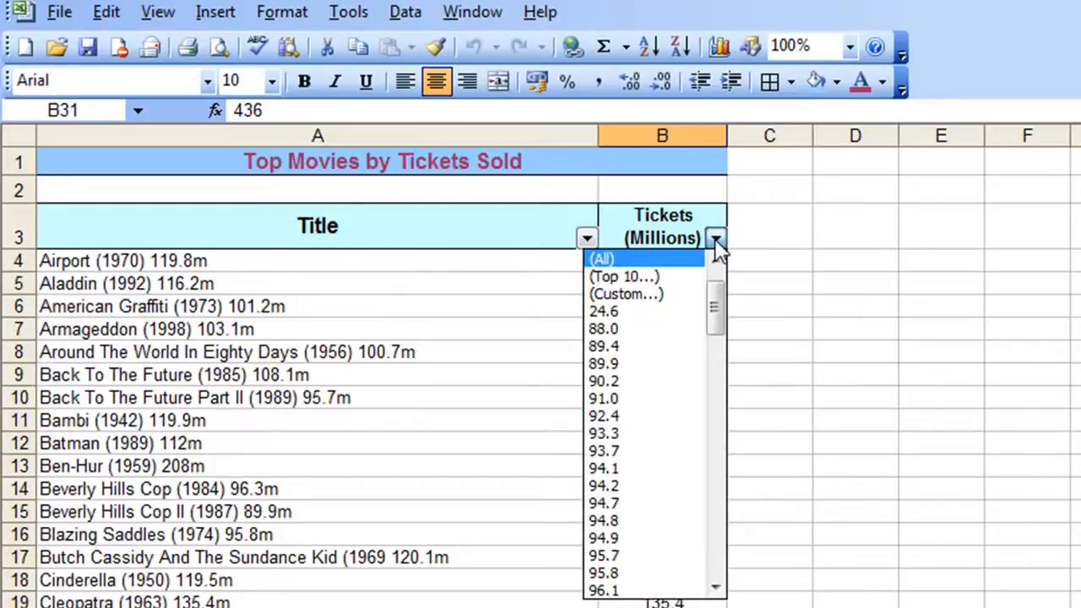
left_click(675, 278)
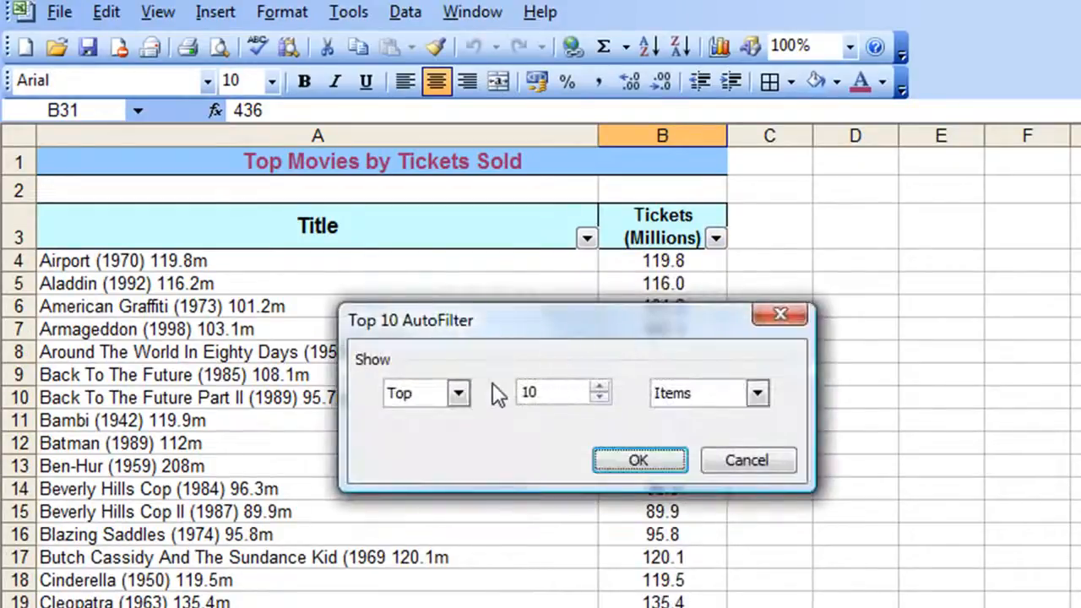
left_click(458, 393)
left_click(430, 434)
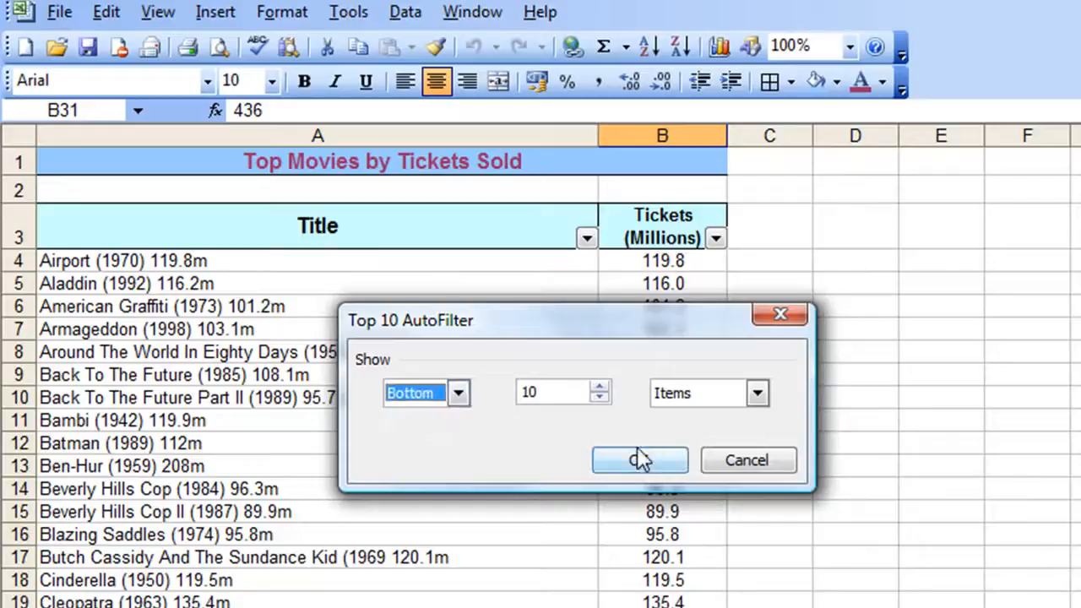
left_click(664, 460)
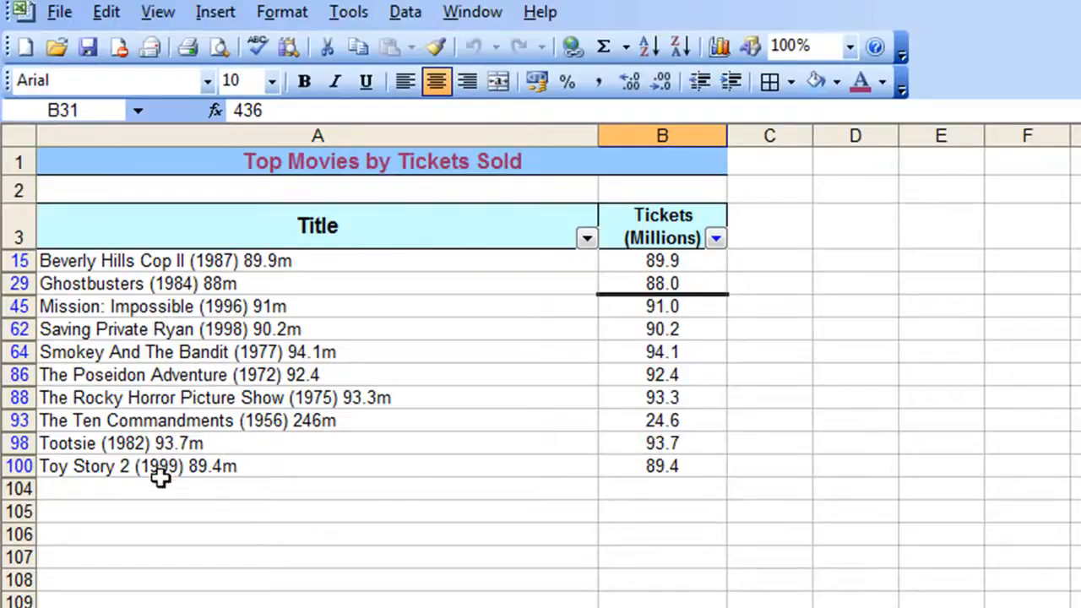
Show all movies again by clearing the Tickets filter
left_click(723, 240)
left_click(723, 240)
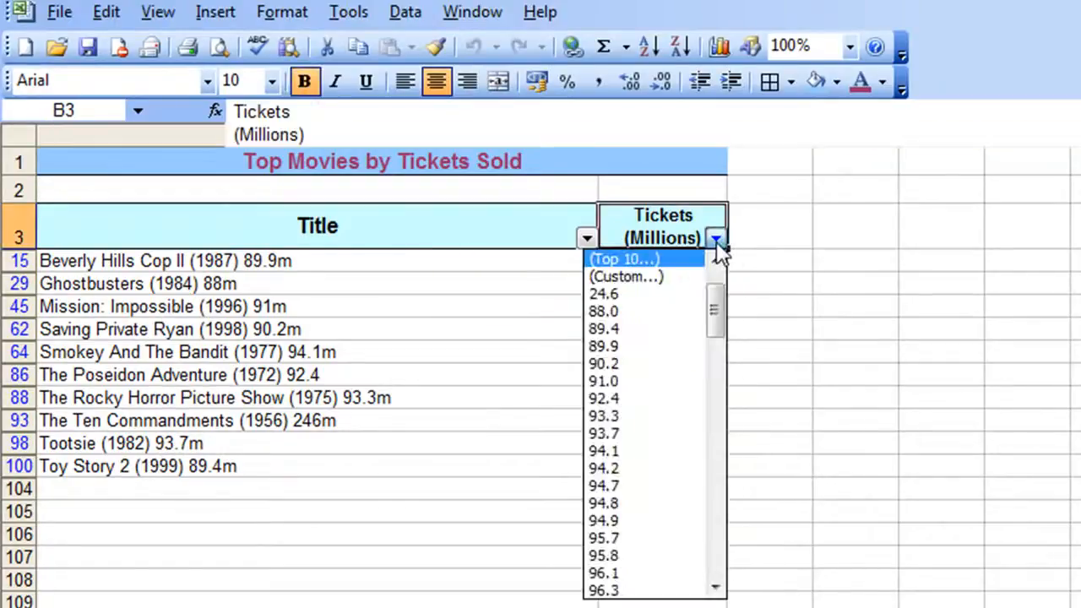
left_click_drag(716, 306, 714, 290)
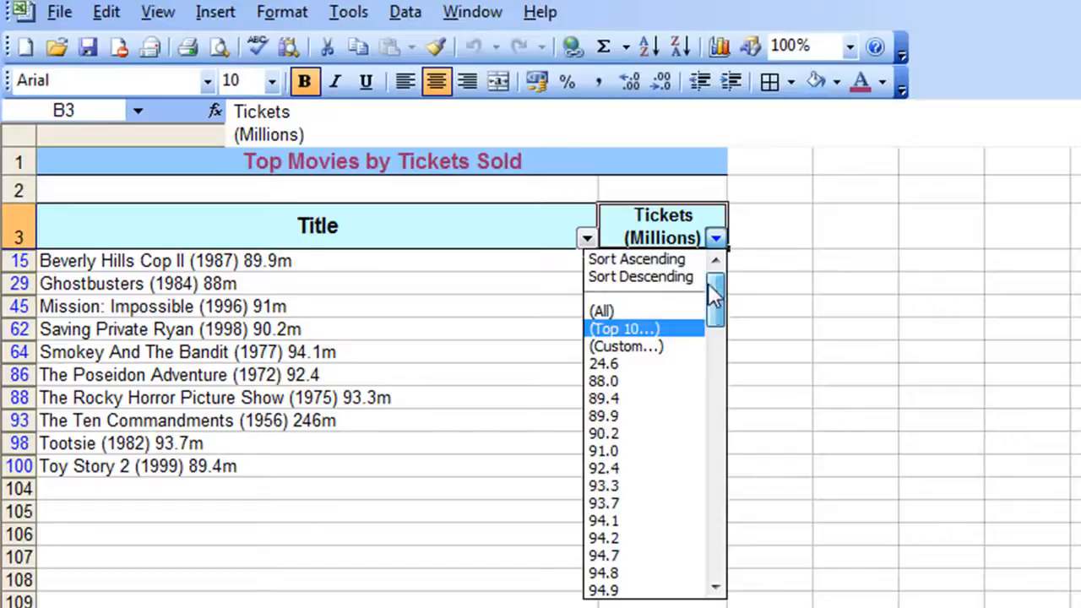
left_click(625, 311)
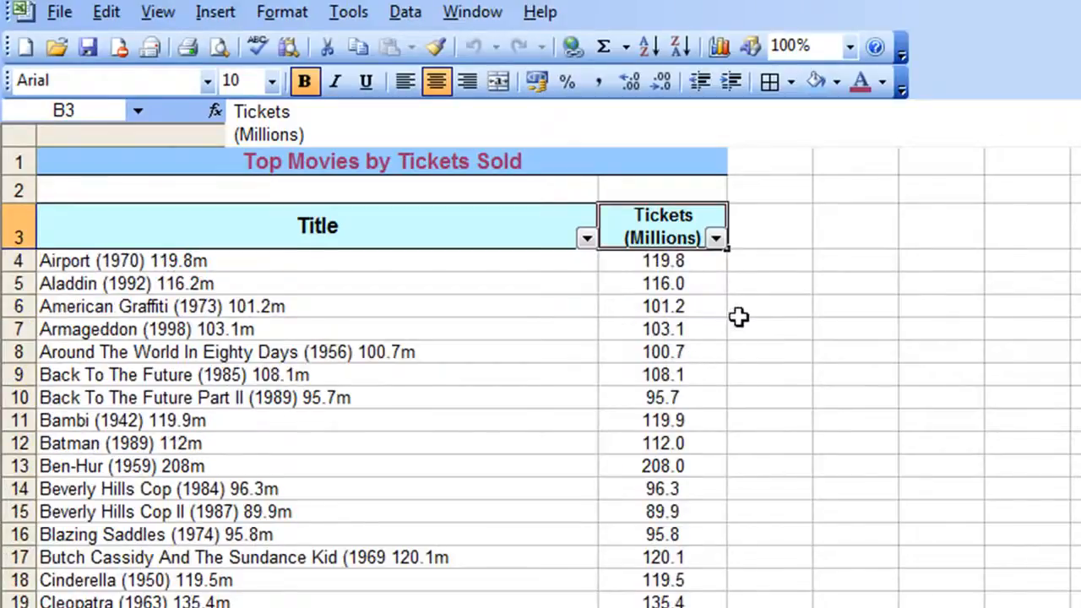
Apply a custom filter showing movies whose tickets sold is greater than 150
left_click(715, 244)
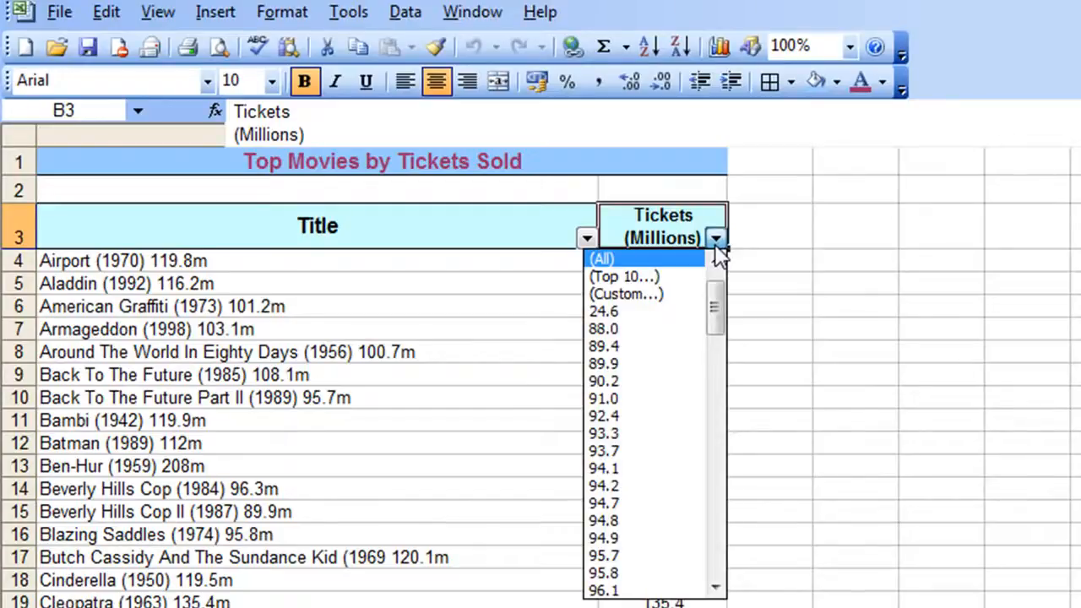
left_click(620, 296)
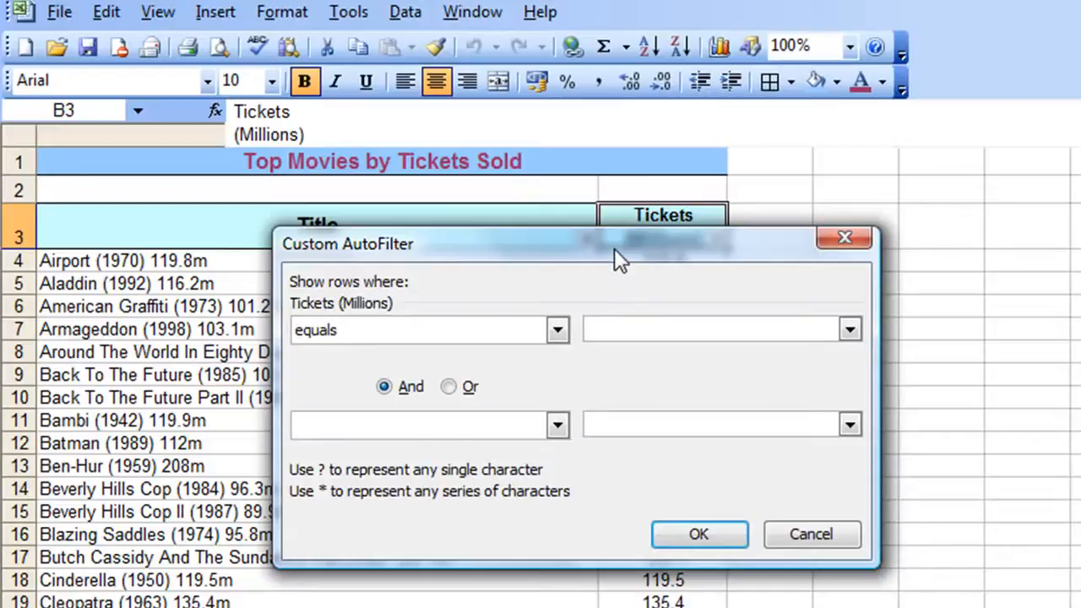
left_click_drag(615, 248, 543, 237)
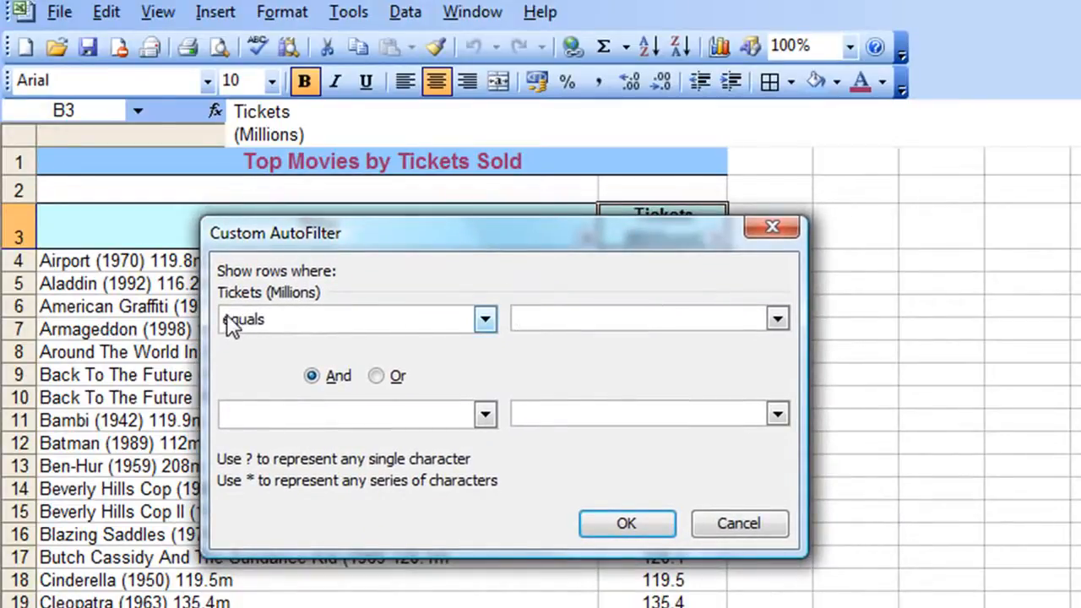
left_click(485, 319)
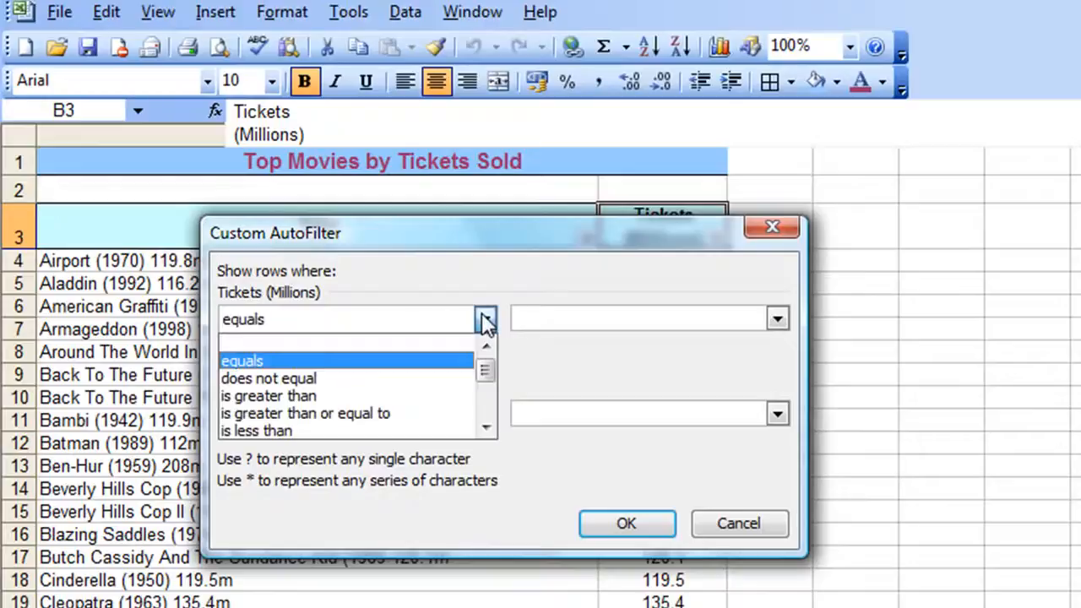
mouse_move(488, 365)
left_mouse_down()
mouse_move(484, 415)
mouse_move(485, 366)
left_mouse_up()
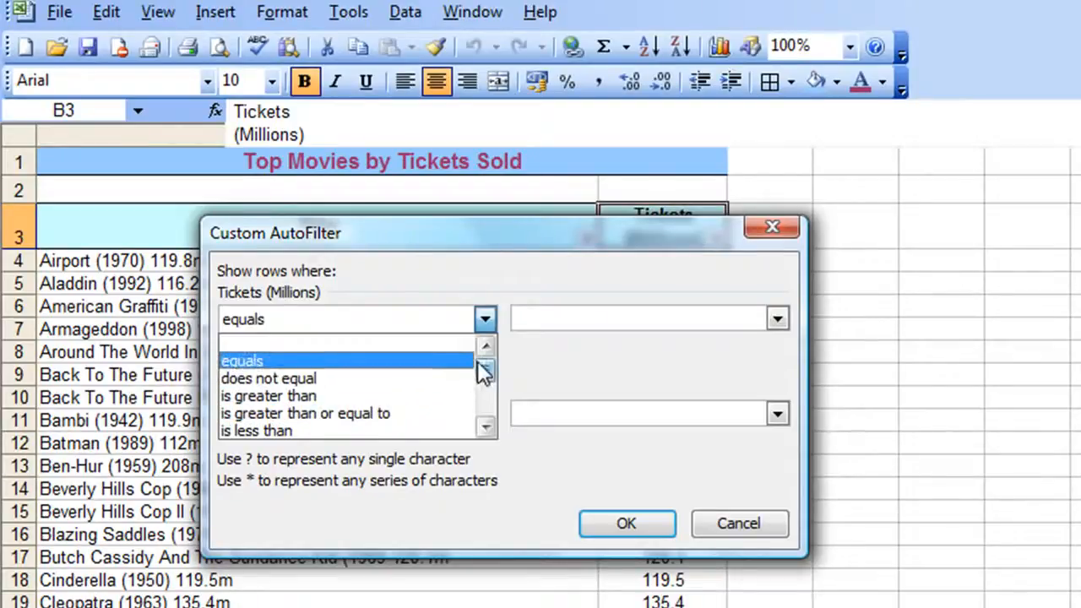
left_click(367, 395)
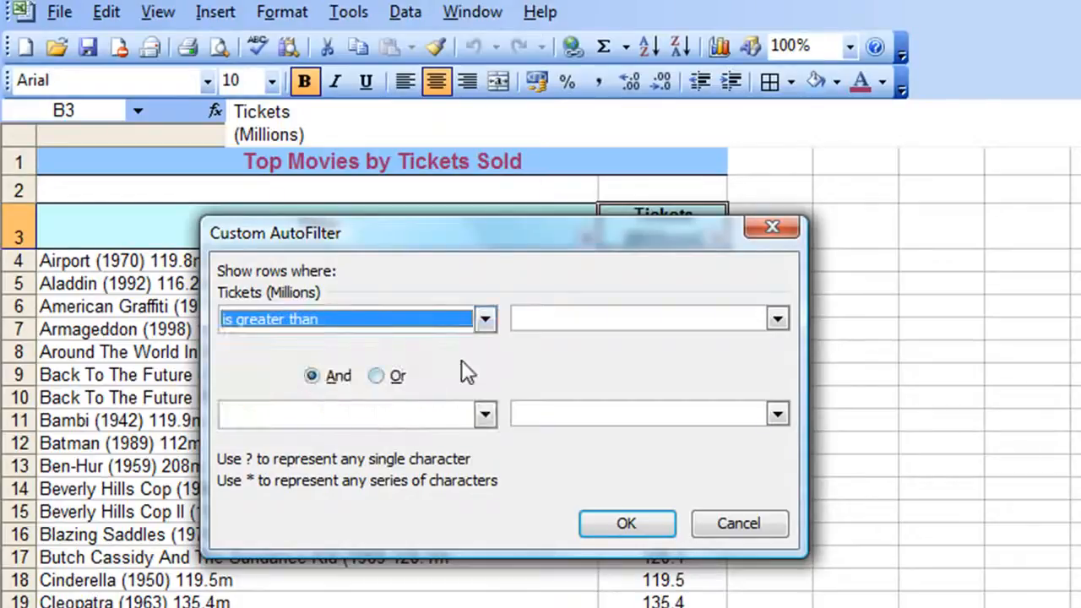
left_click(547, 318)
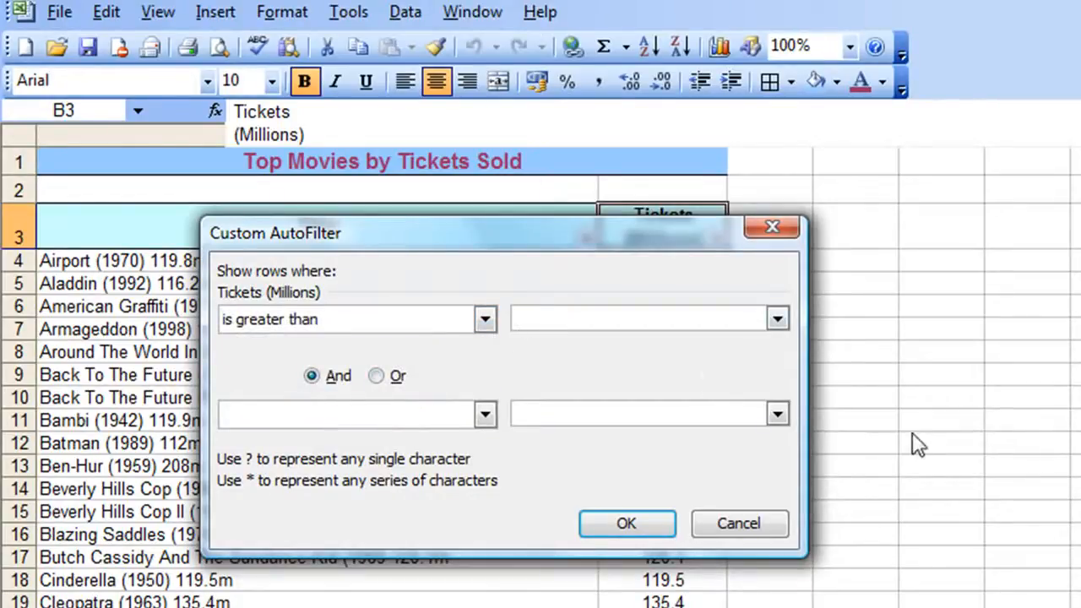
type("150")
left_click_drag(516, 231, 435, 297)
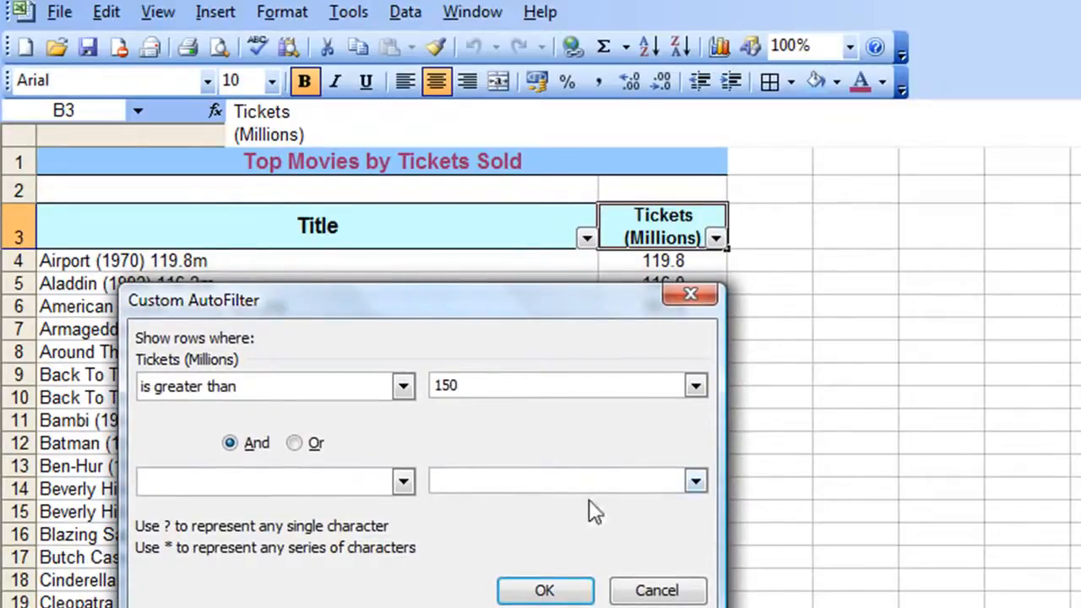
left_click(543, 588)
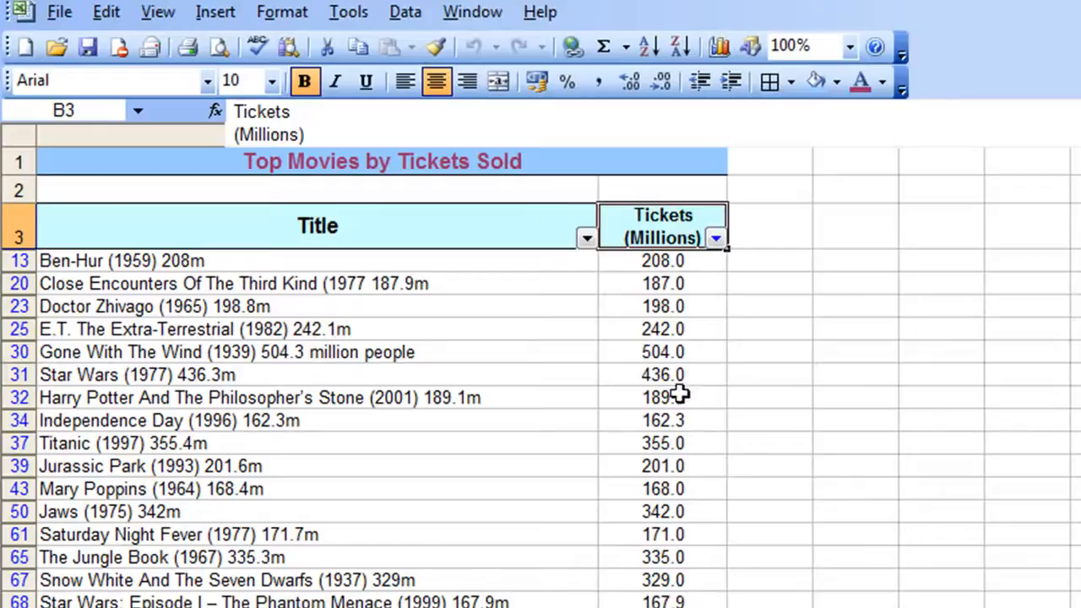
Sort the movies over 150 million tickets in descending order
left_click(662, 335)
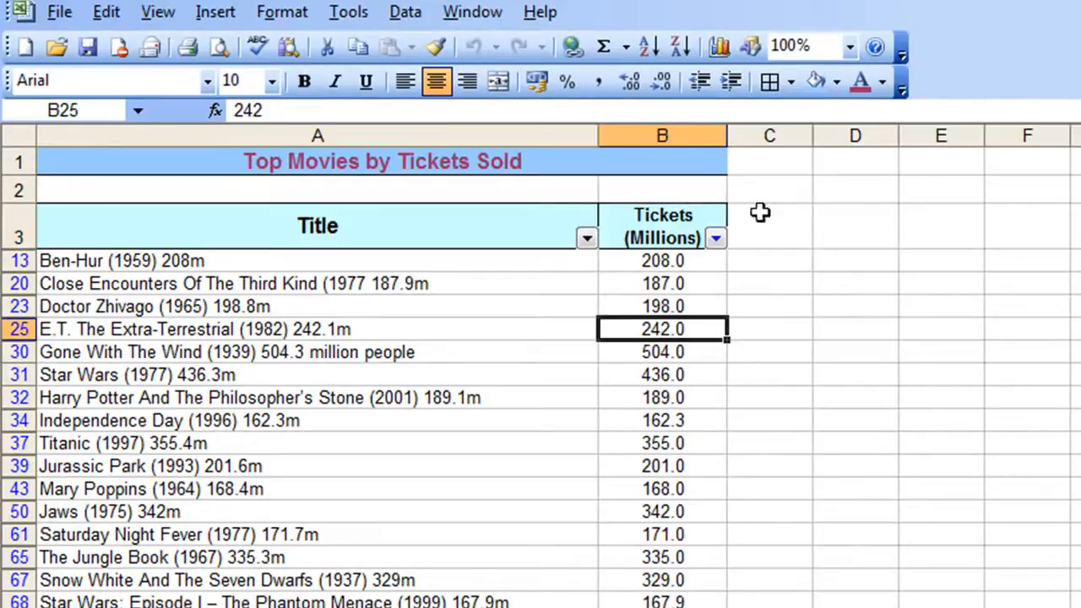
left_click(675, 49)
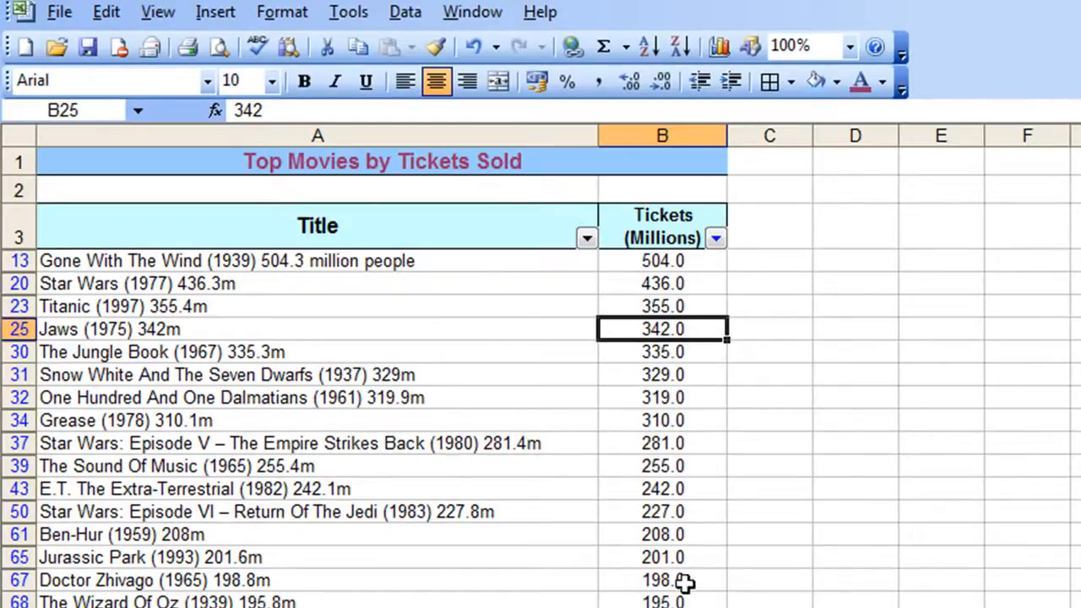
Clear the custom filter to show all movies
left_click(716, 238)
left_click_drag(716, 312, 717, 273)
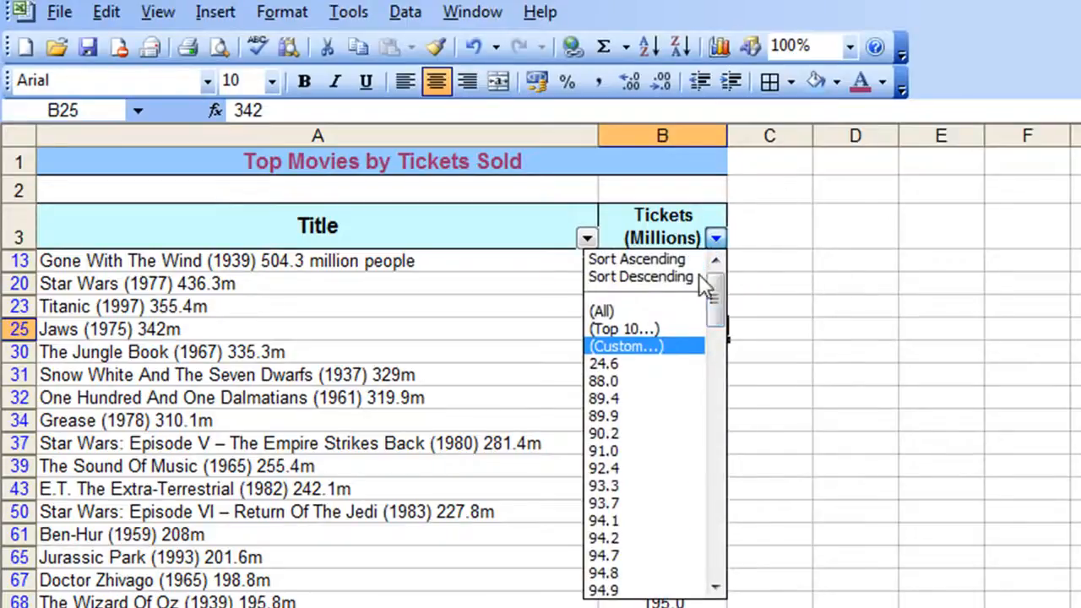
left_click(660, 299)
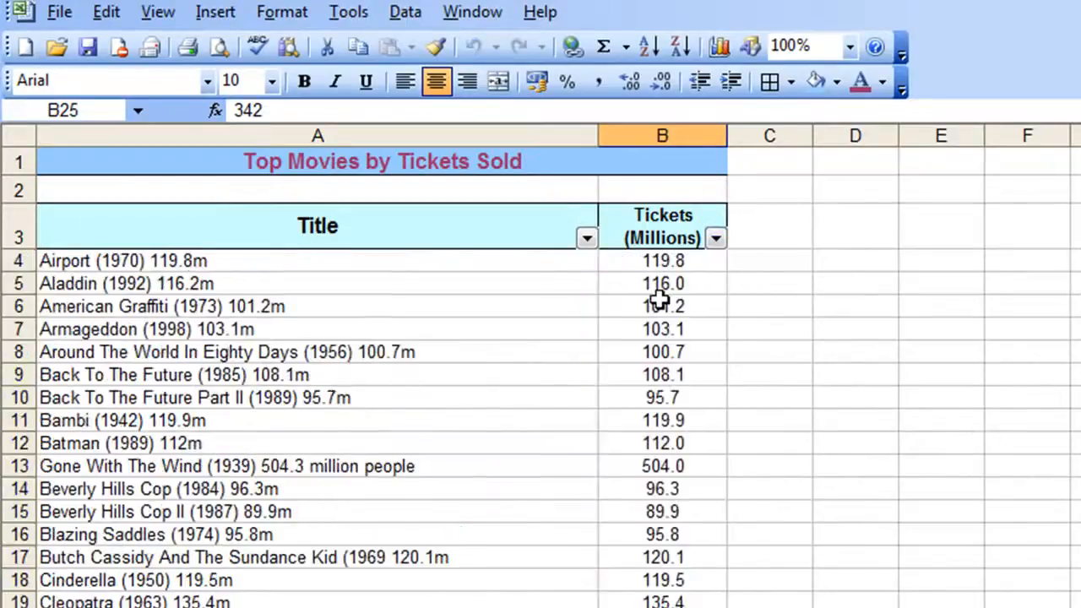
Apply a custom Tickets filter showing movies greater than 150 or less than 100 million tickets
left_click(717, 239)
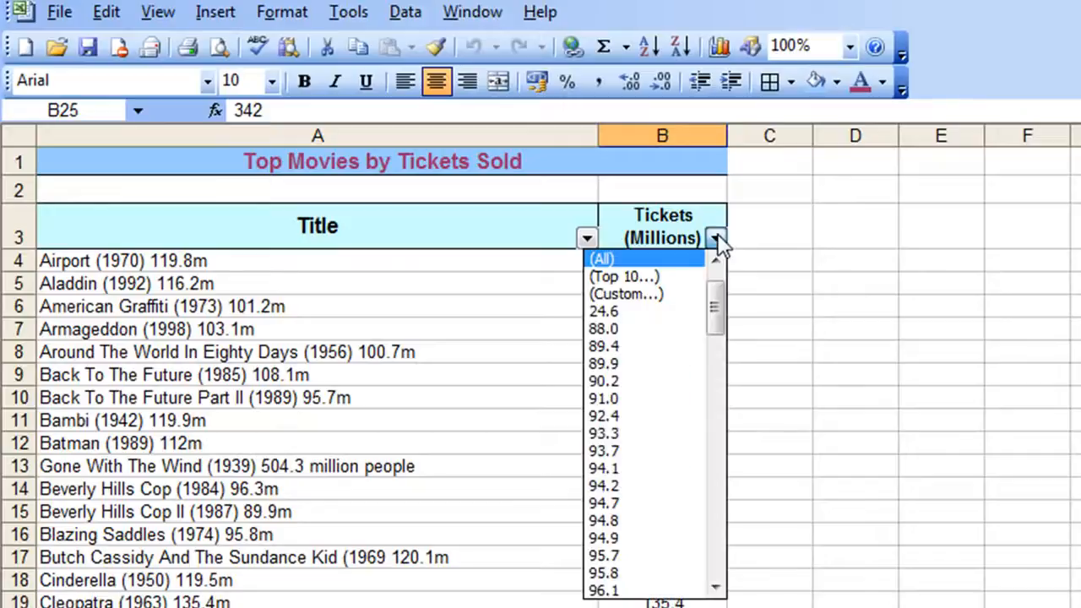
left_click(653, 288)
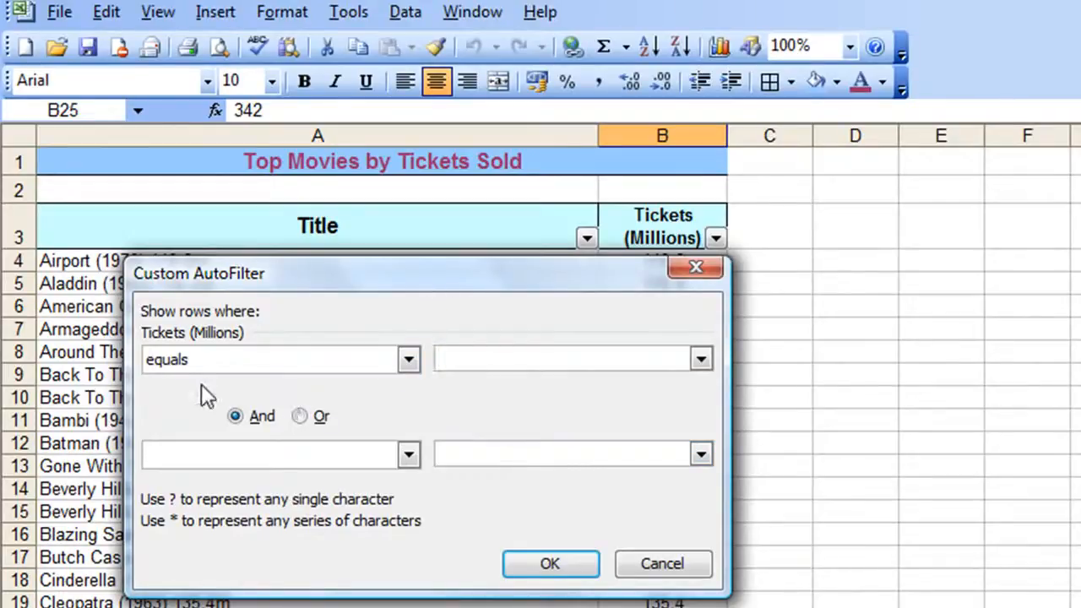
left_click(408, 359)
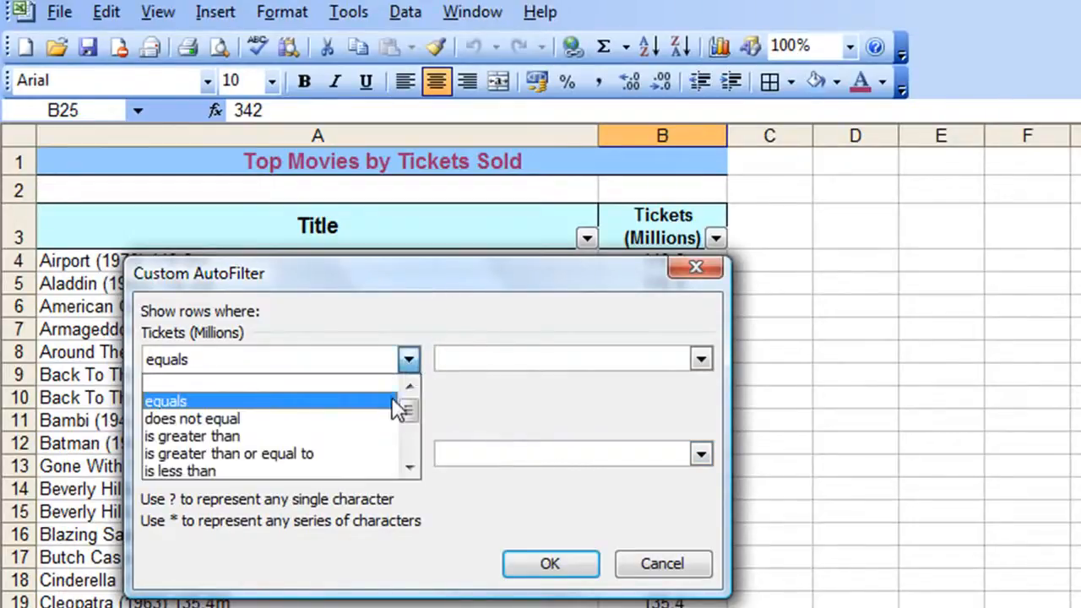
left_click(336, 437)
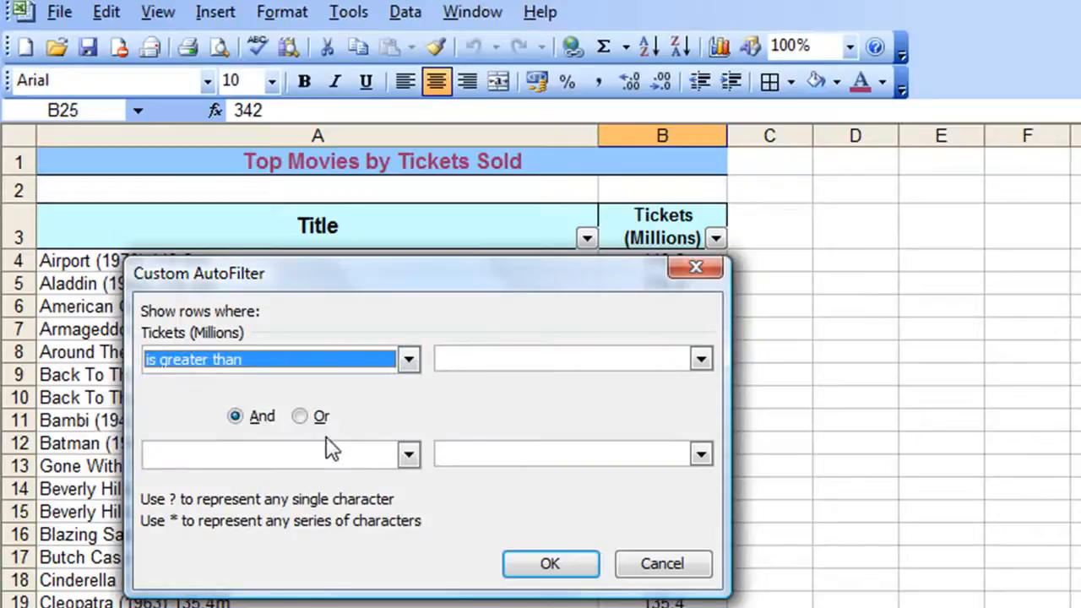
left_click(557, 358)
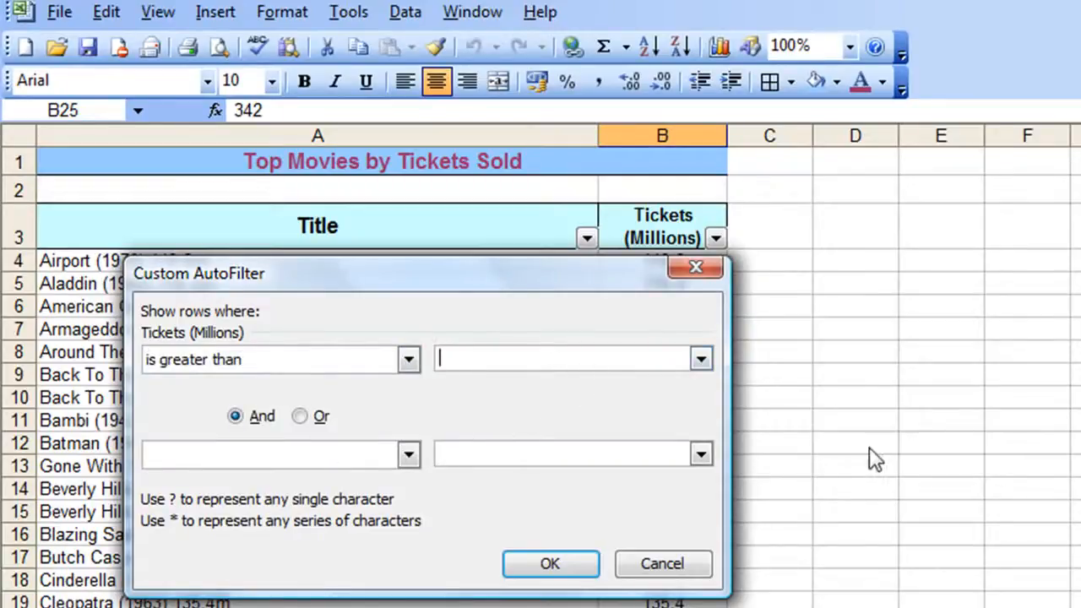
type("150")
left_click(300, 416)
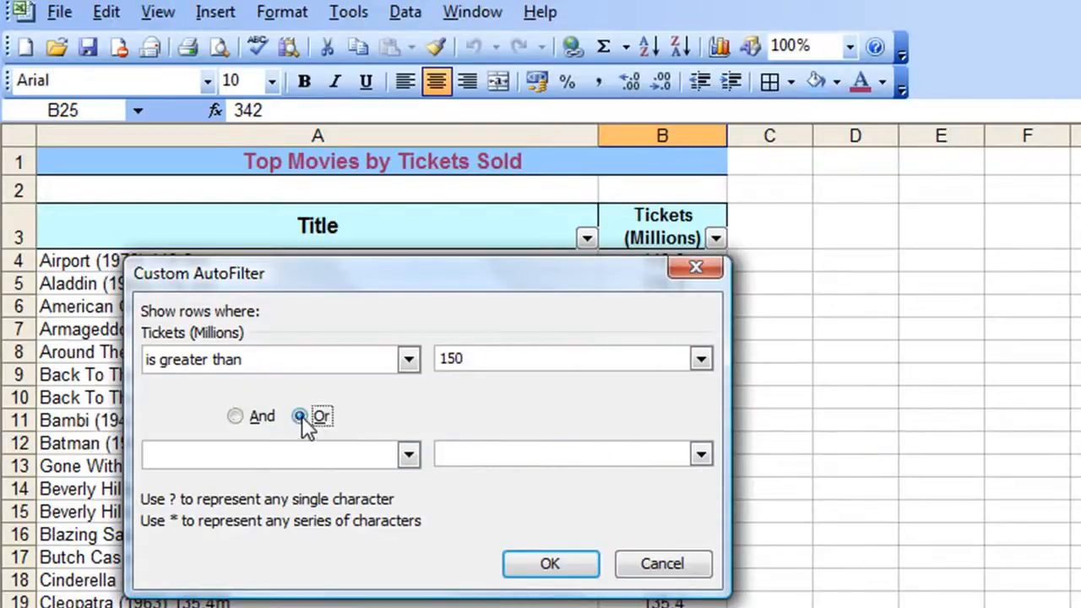
left_click(408, 456)
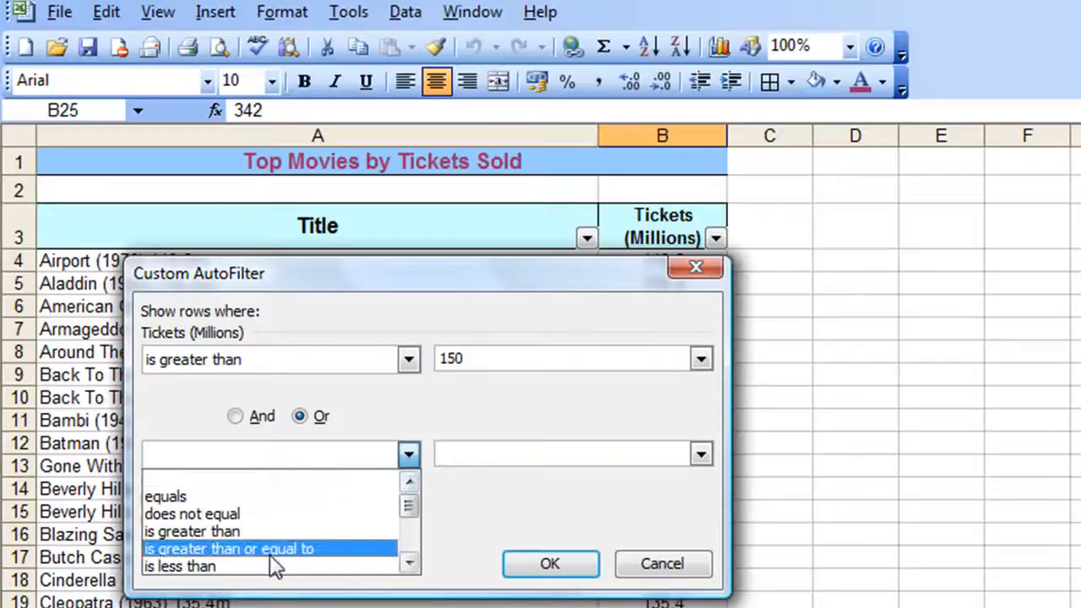
left_click(241, 566)
left_click(503, 456)
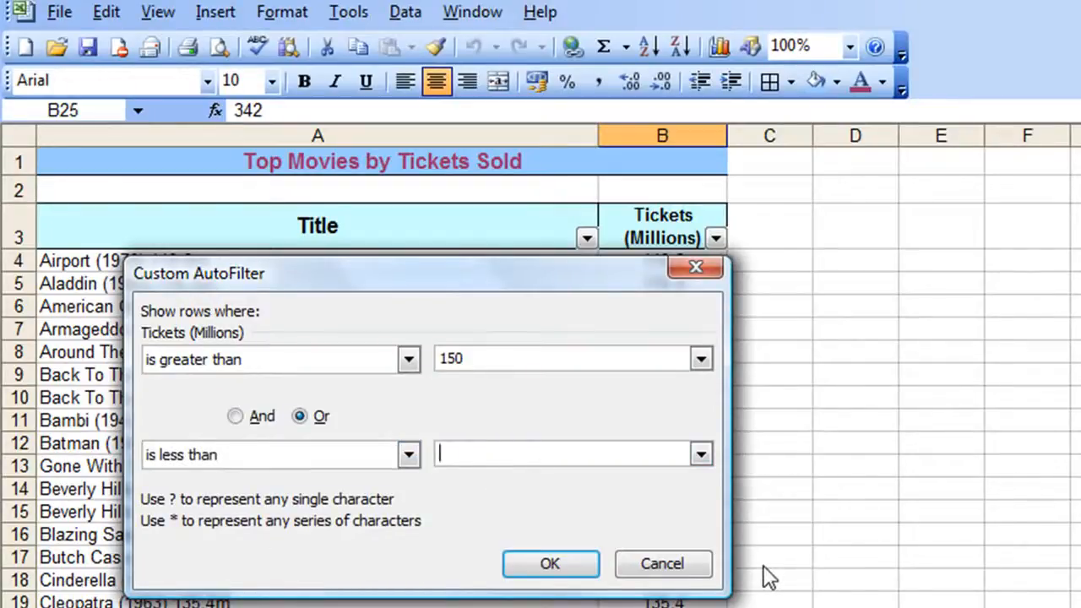
type("100")
left_click(545, 565)
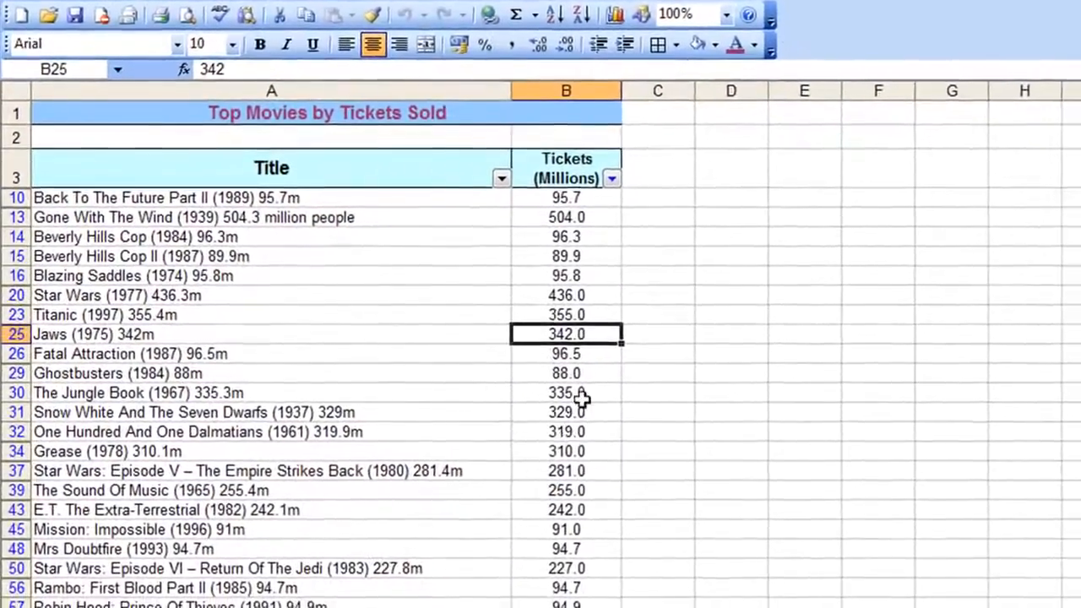
Sort the filtered movies by tickets sold in descending order
left_click(583, 220)
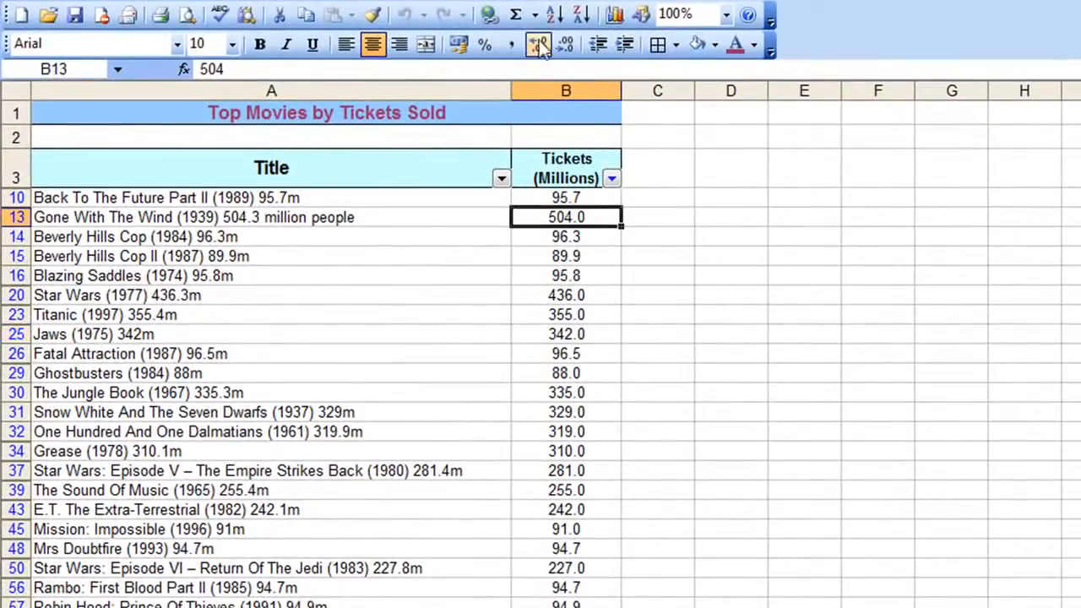
left_click(579, 15)
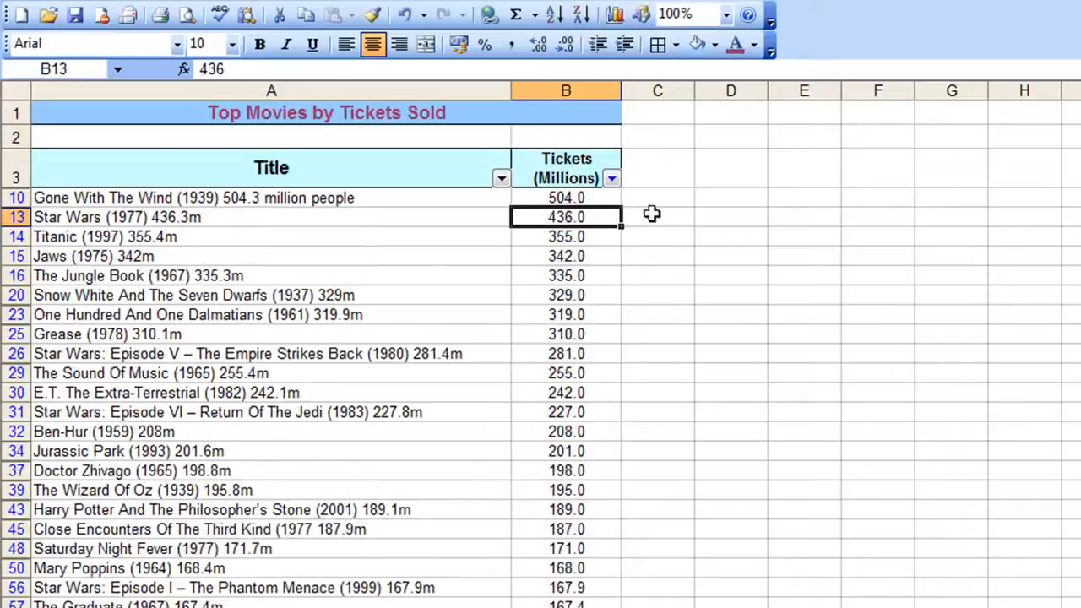
Scroll through the filtered movie list to review which movies are shown
scroll(716, 420, "down", 2)
scroll(716, 420, "down", 1)
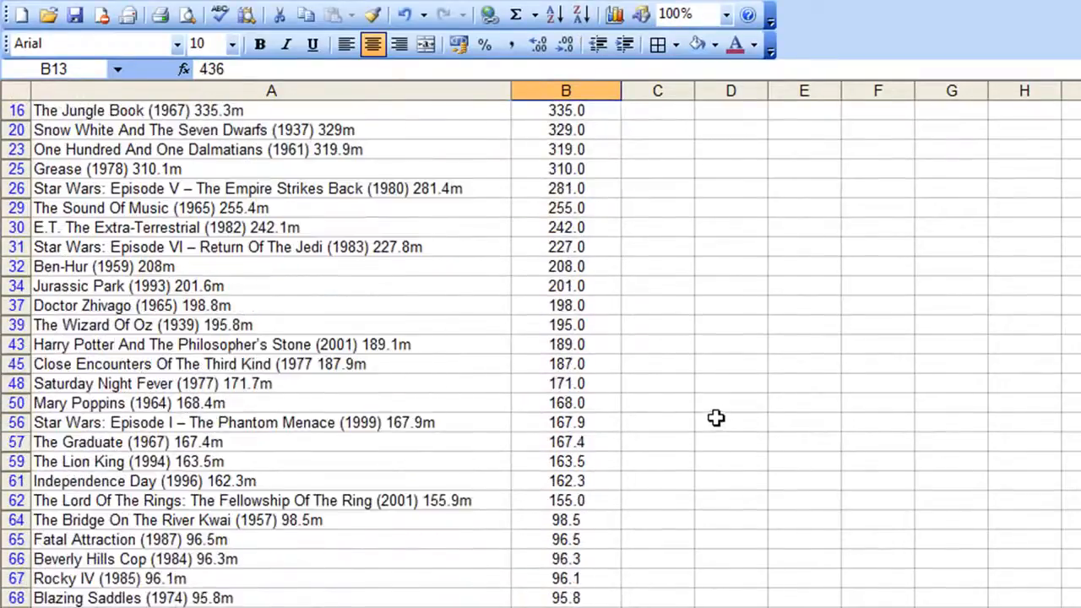
scroll(717, 421, "up", 3)
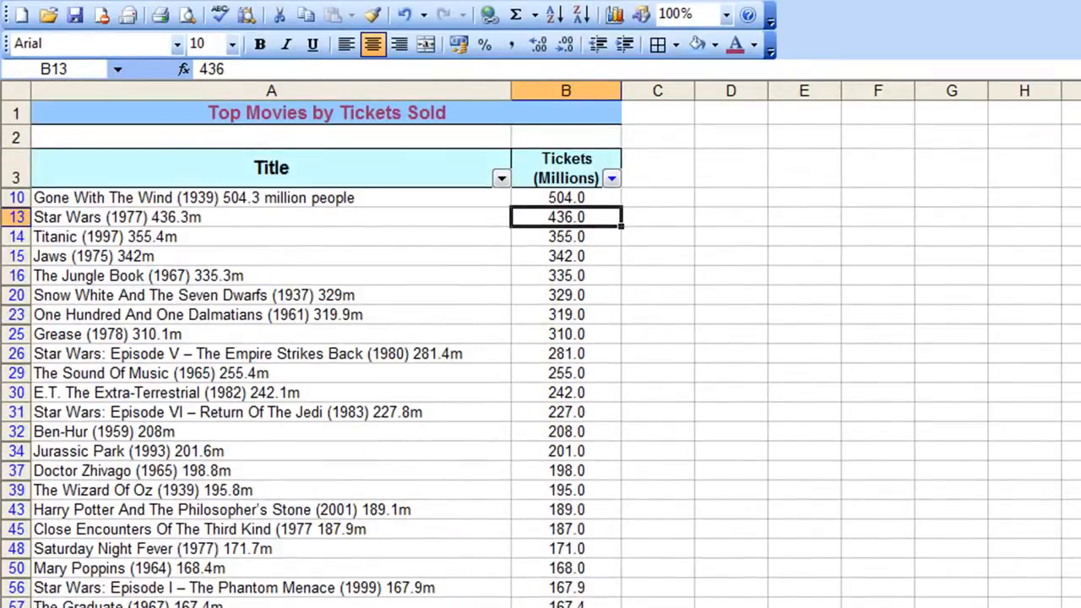
scroll(718, 528, "down", 5)
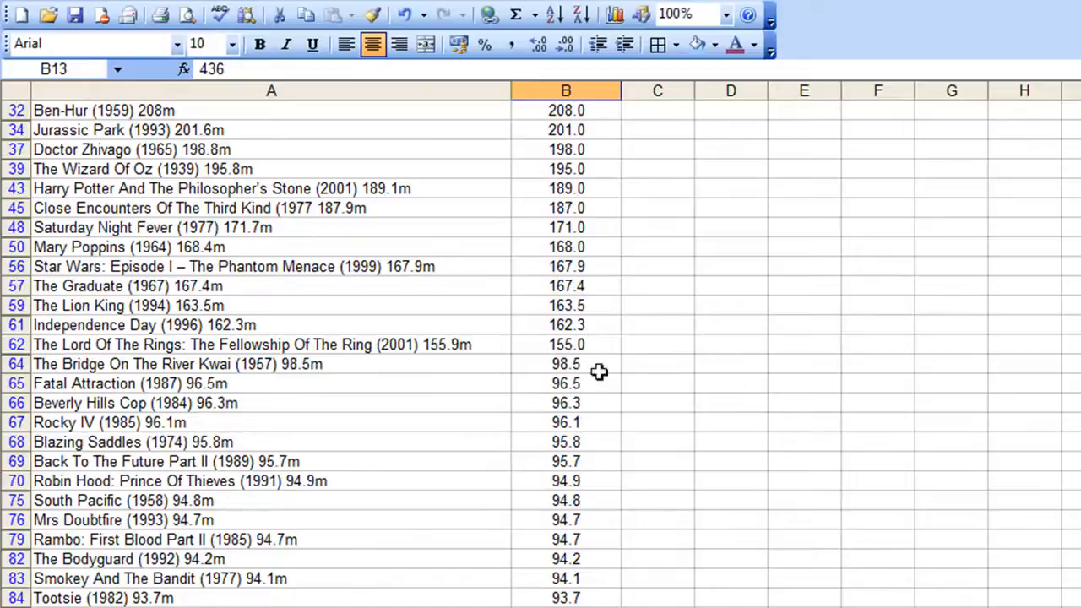
scroll(596, 393, "down", 2)
scroll(594, 402, "up", 5)
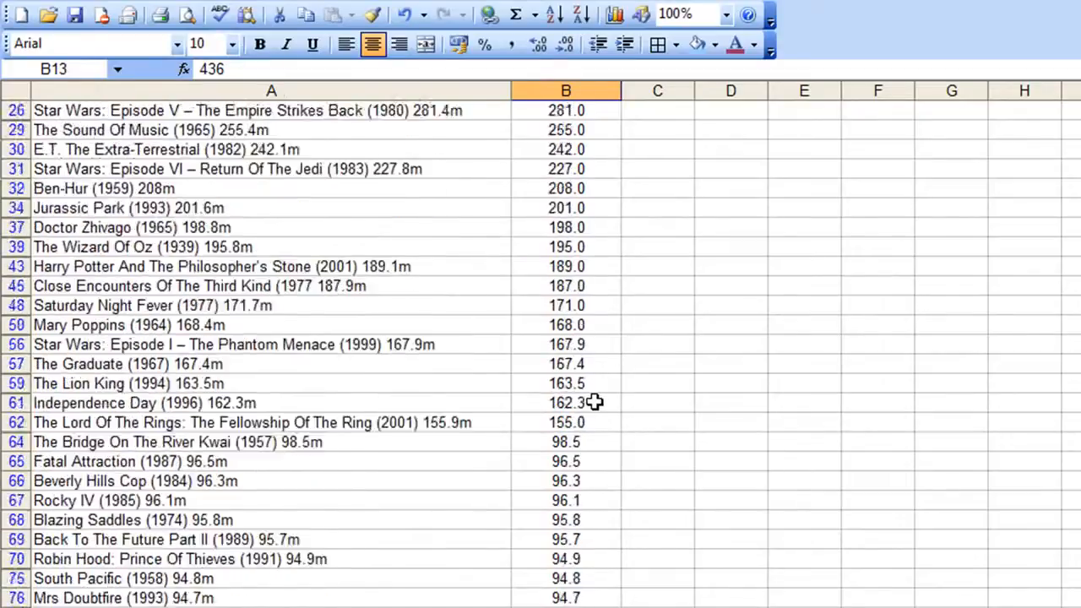
scroll(595, 402, "down", 5)
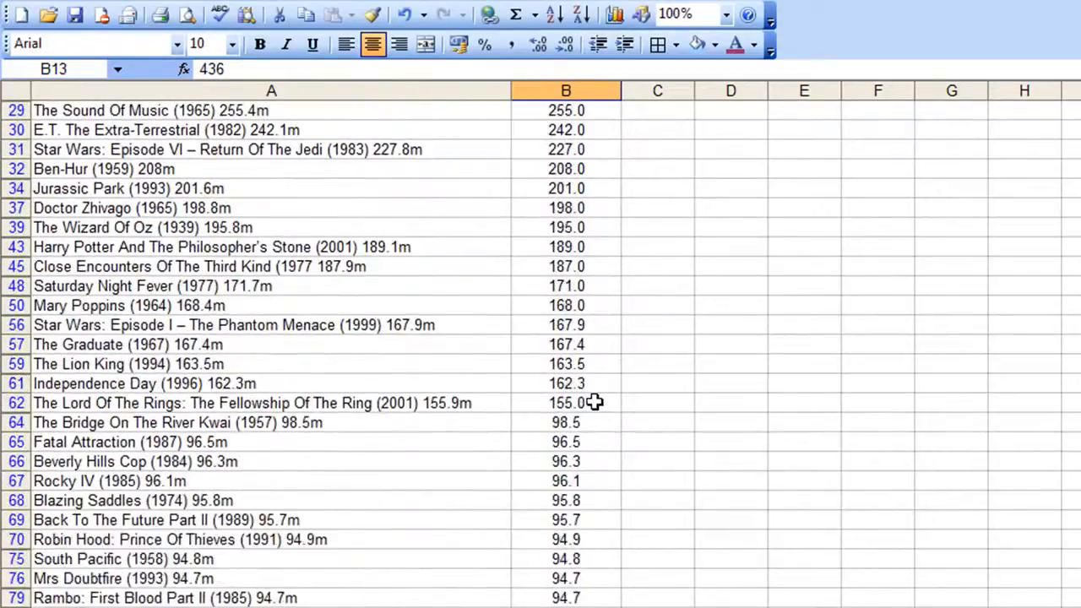
scroll(594, 402, "up", 1)
scroll(595, 401, "up", 4)
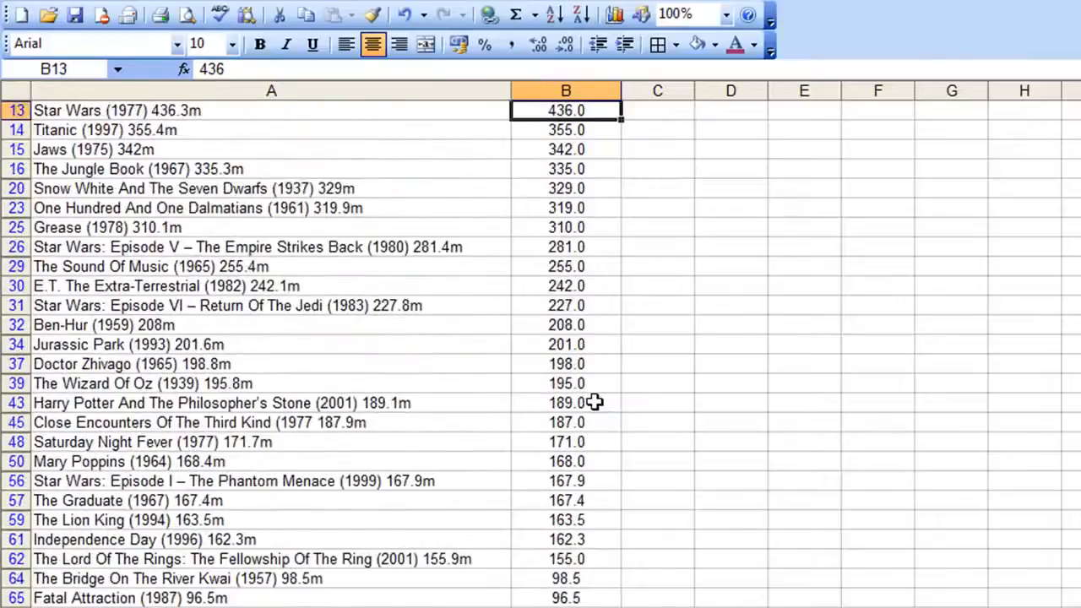
scroll(595, 402, "down", 4)
scroll(594, 402, "down", 2)
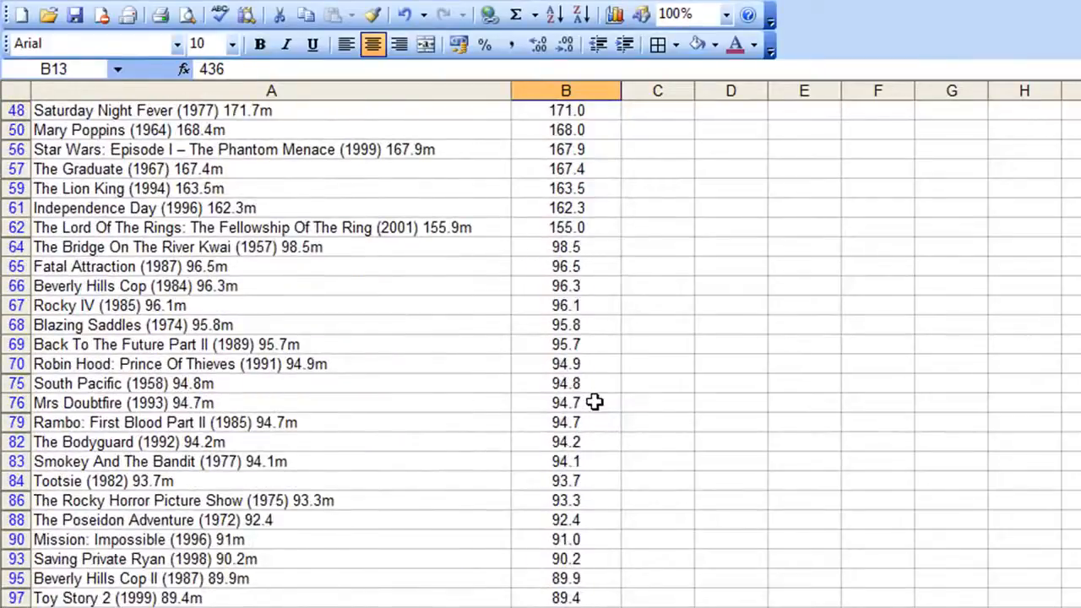
scroll(594, 402, "up", 6)
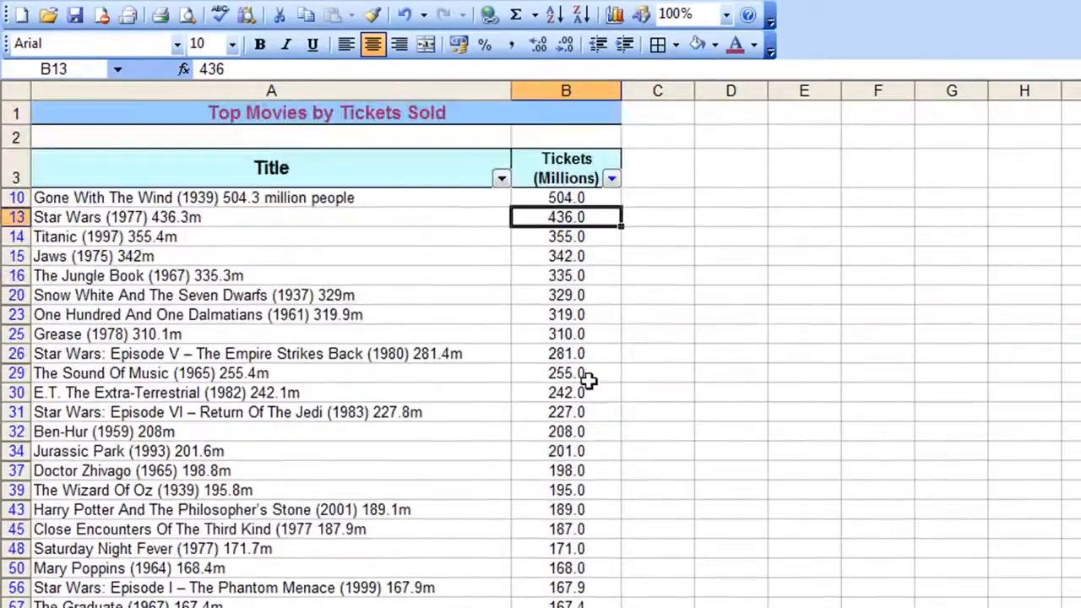
Clear the Tickets filter to show all movies again
left_click(612, 178)
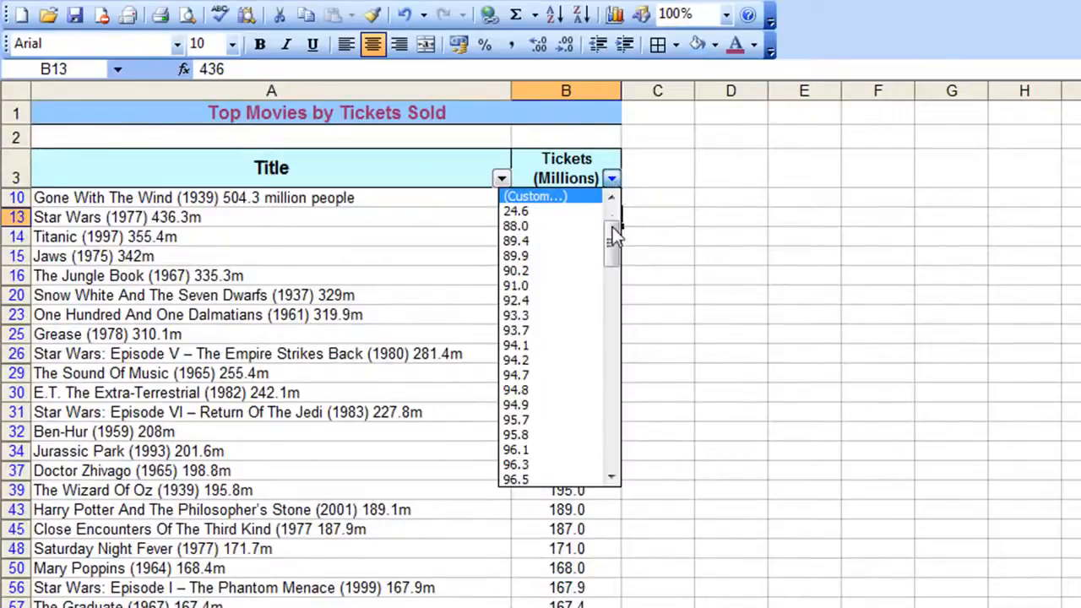
left_click_drag(614, 236, 614, 198)
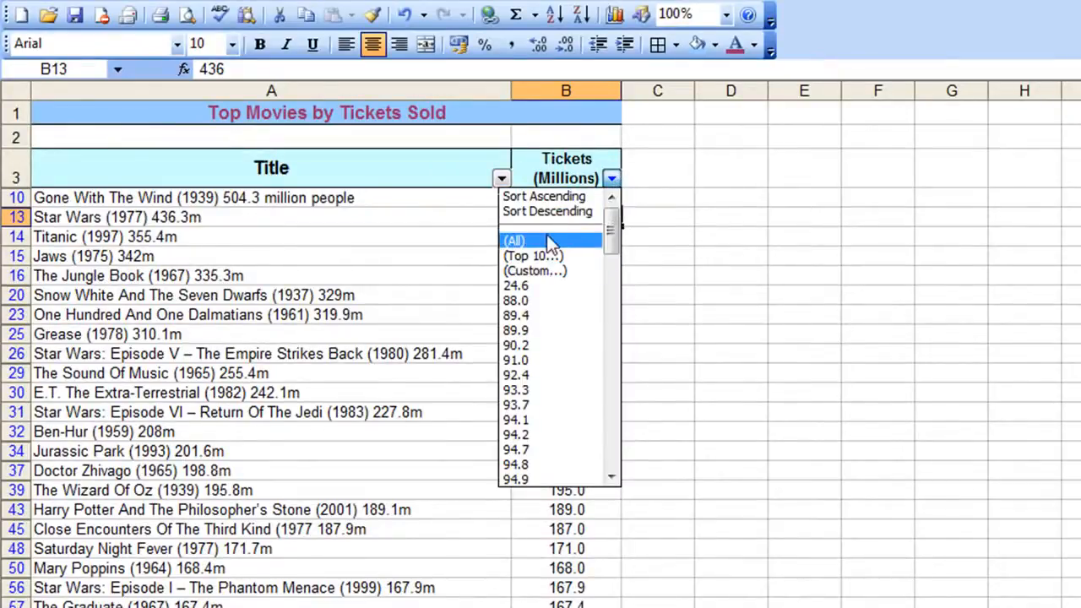
left_click(547, 241)
left_click(609, 178)
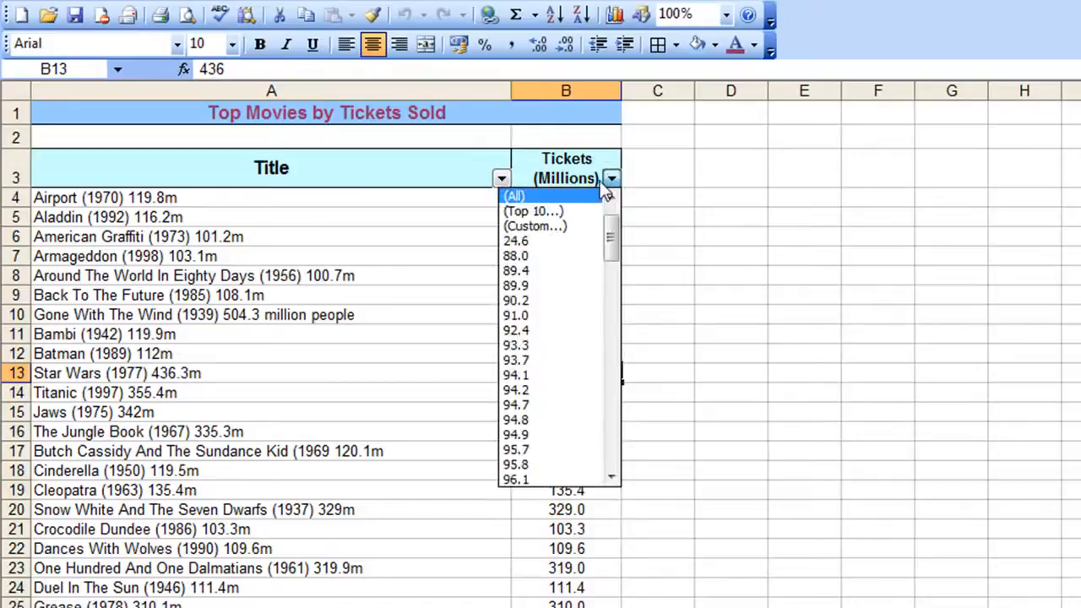
left_click(550, 223)
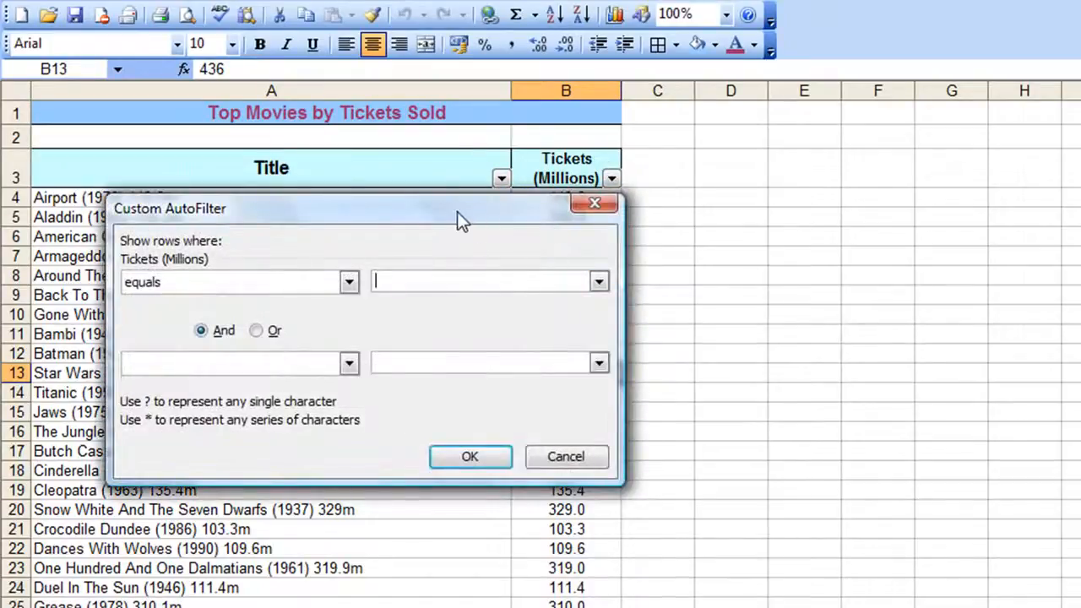
left_click_drag(456, 216, 462, 254)
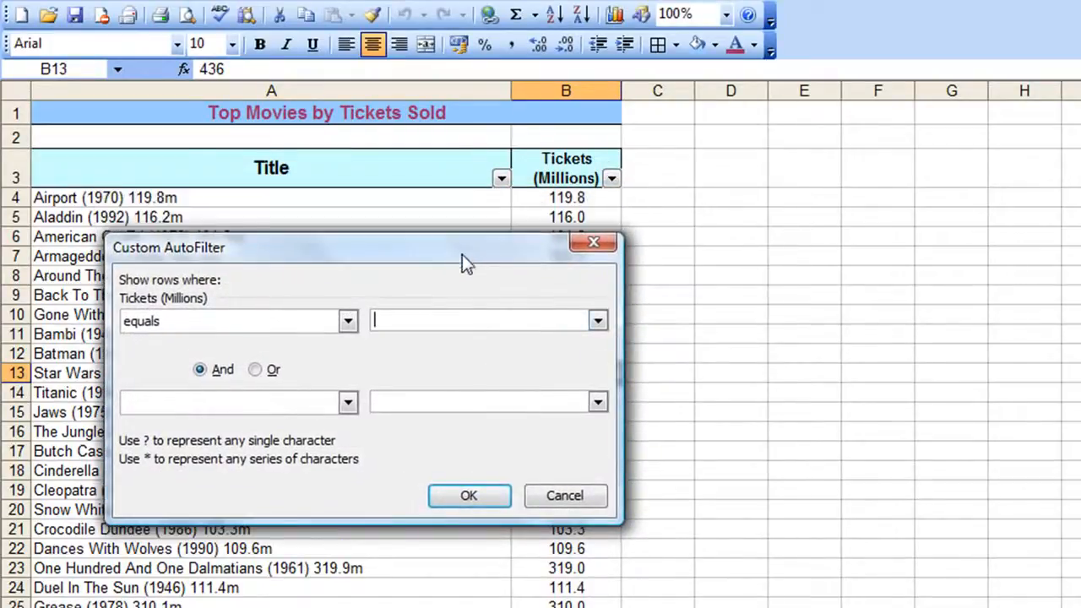
left_click(348, 322)
mouse_move(347, 364)
left_mouse_down()
mouse_move(349, 400)
mouse_move(349, 351)
left_mouse_up()
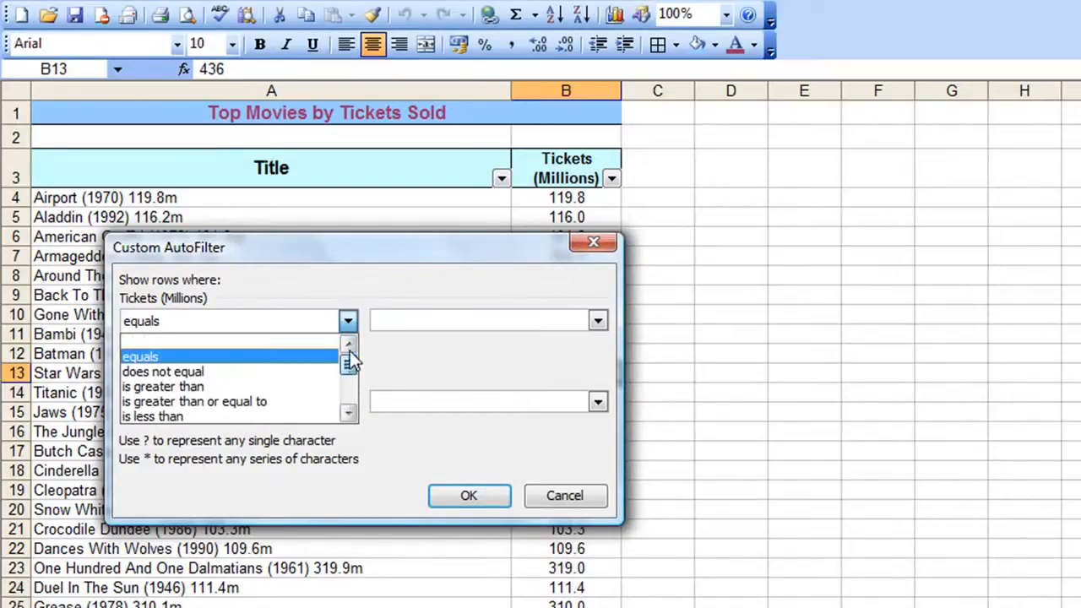
left_click(349, 327)
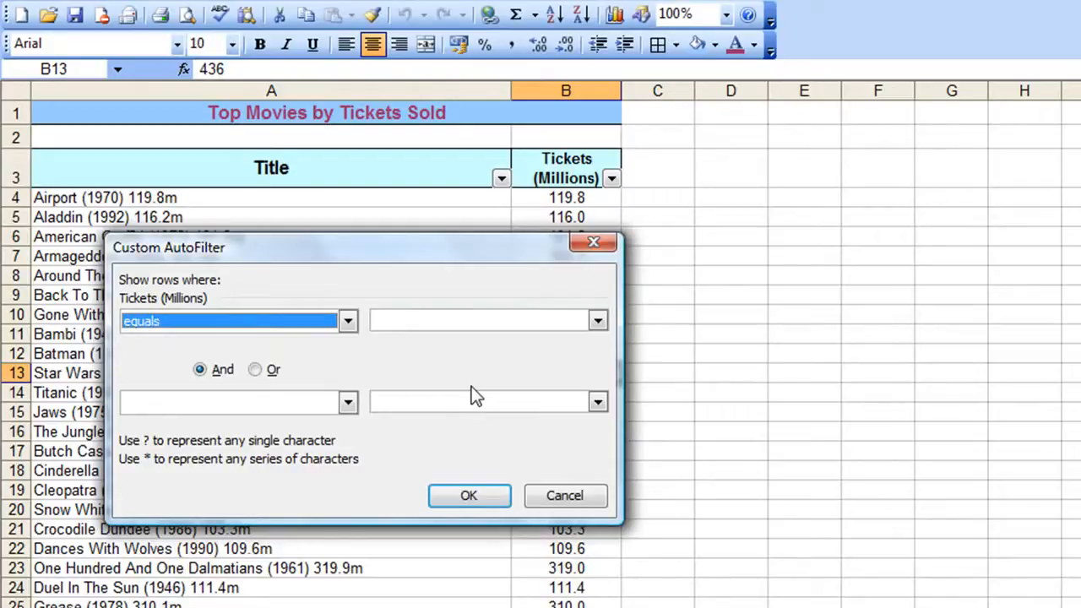
left_click(581, 500)
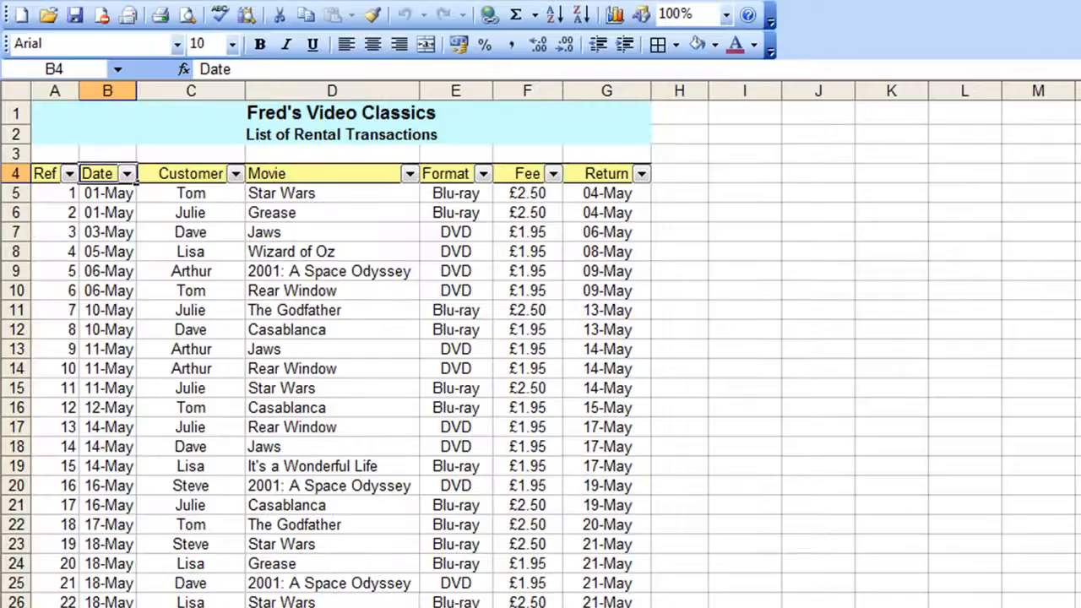
Apply a custom Movie filter showing rentals whose title contains space
left_click(410, 175)
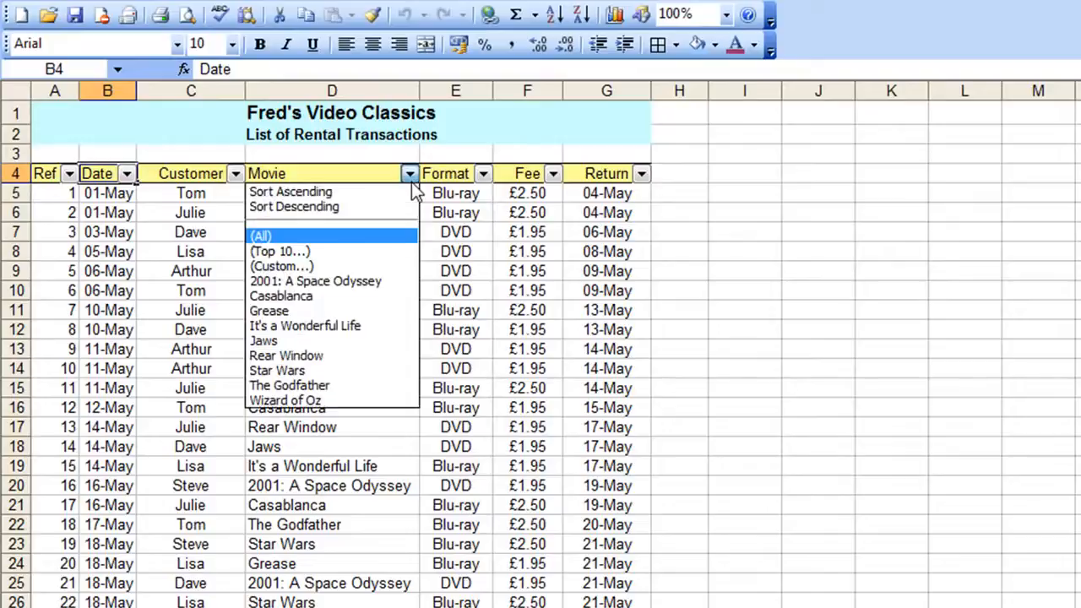
left_click(348, 267)
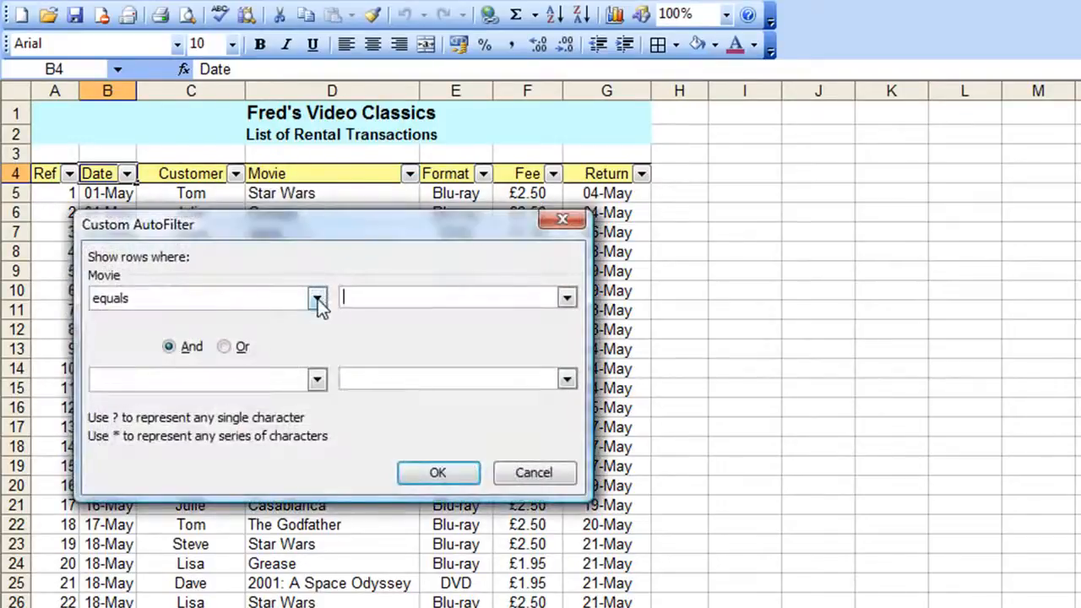
left_click(317, 298)
left_click_drag(317, 338, 318, 380)
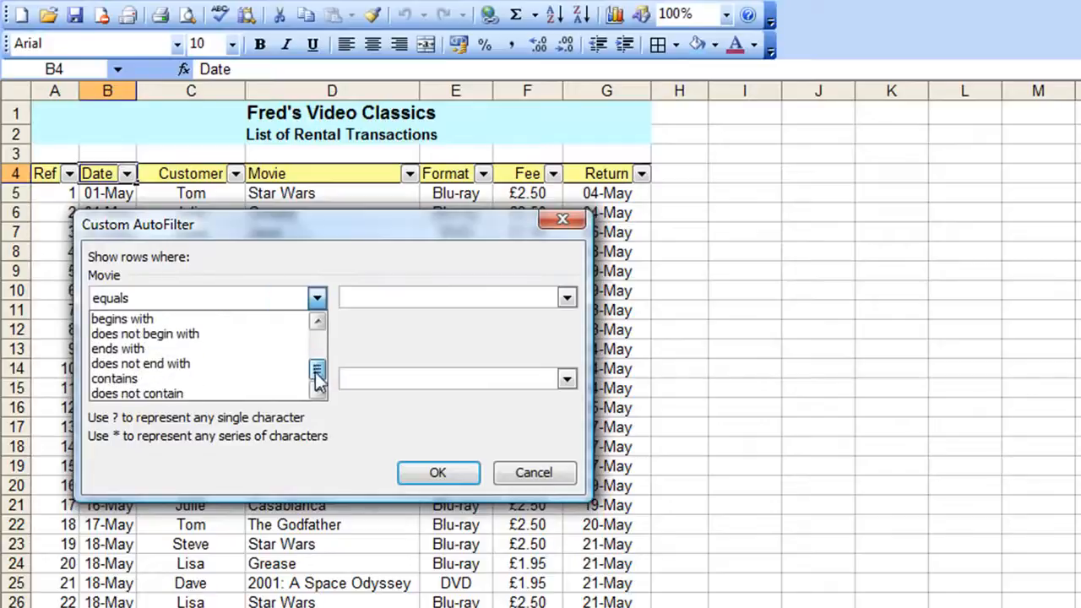
left_click(190, 380)
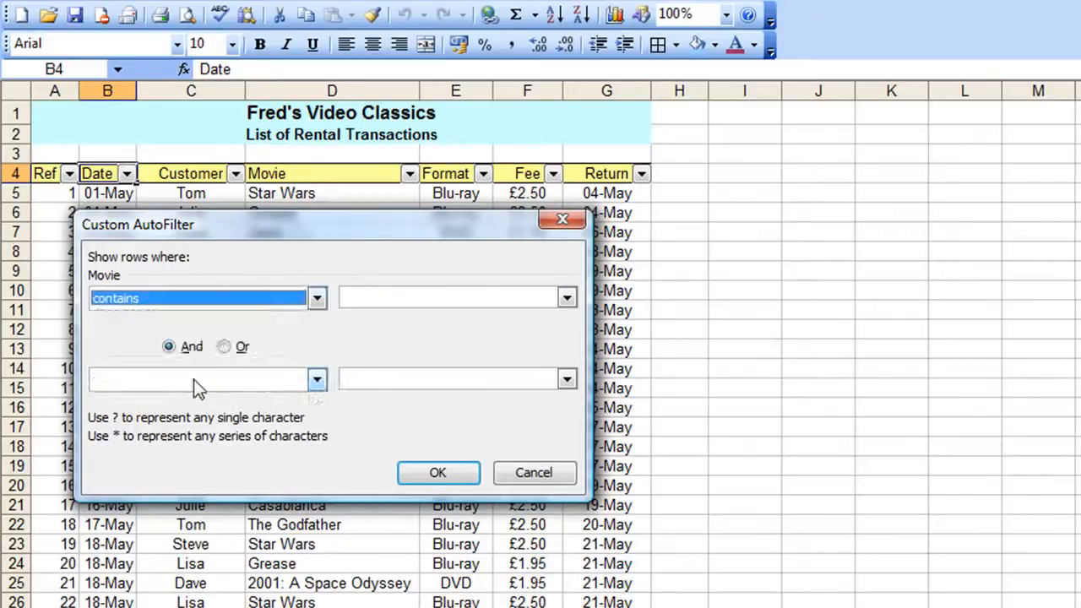
left_click(387, 296)
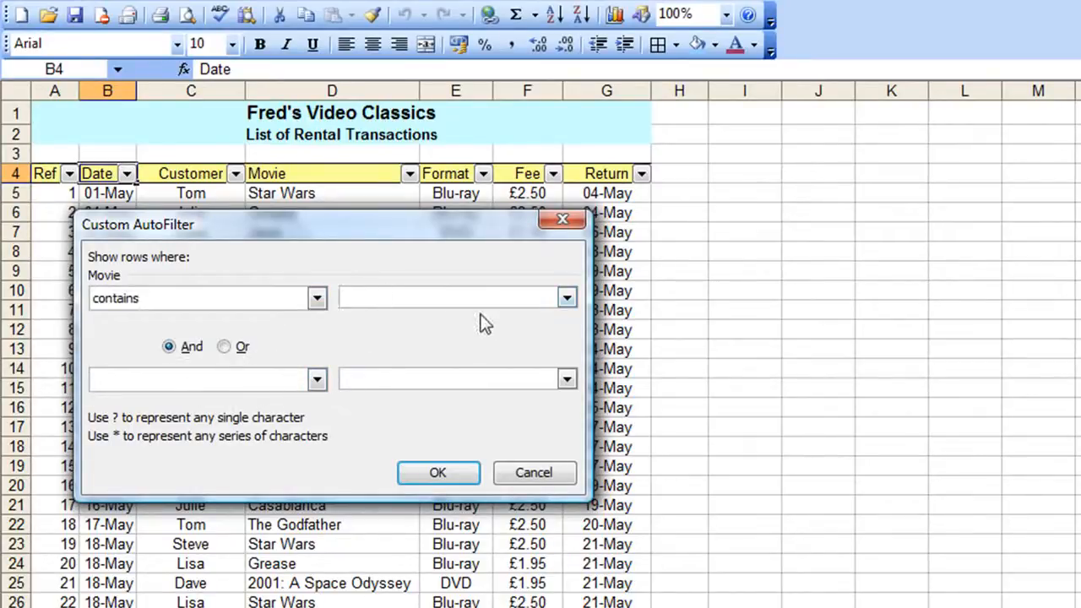
type("space")
left_click(444, 475)
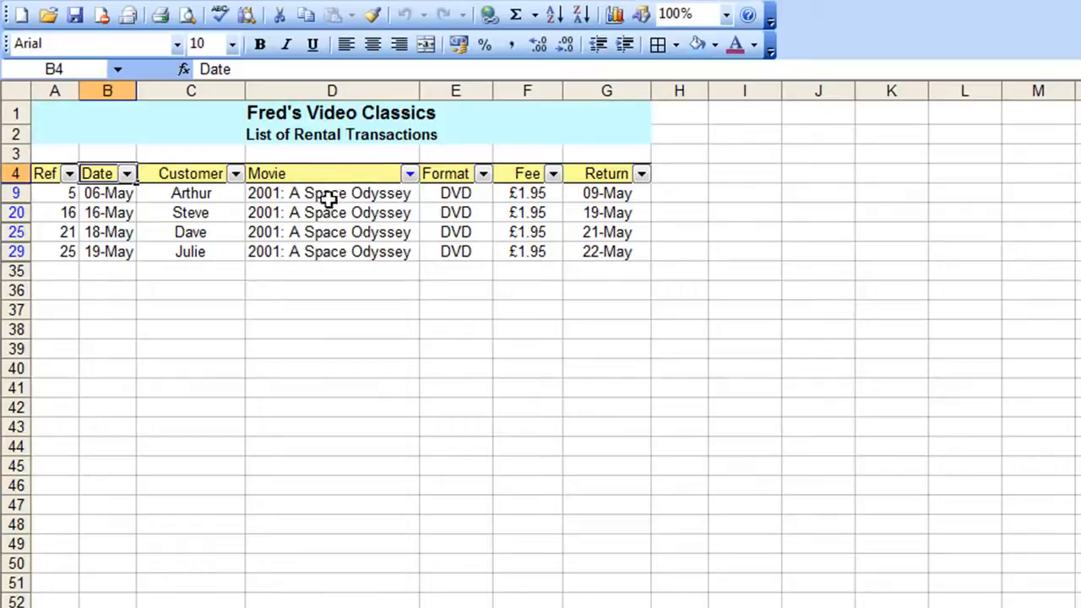
Clear the Movie filter to show all rental transactions again
left_click(410, 174)
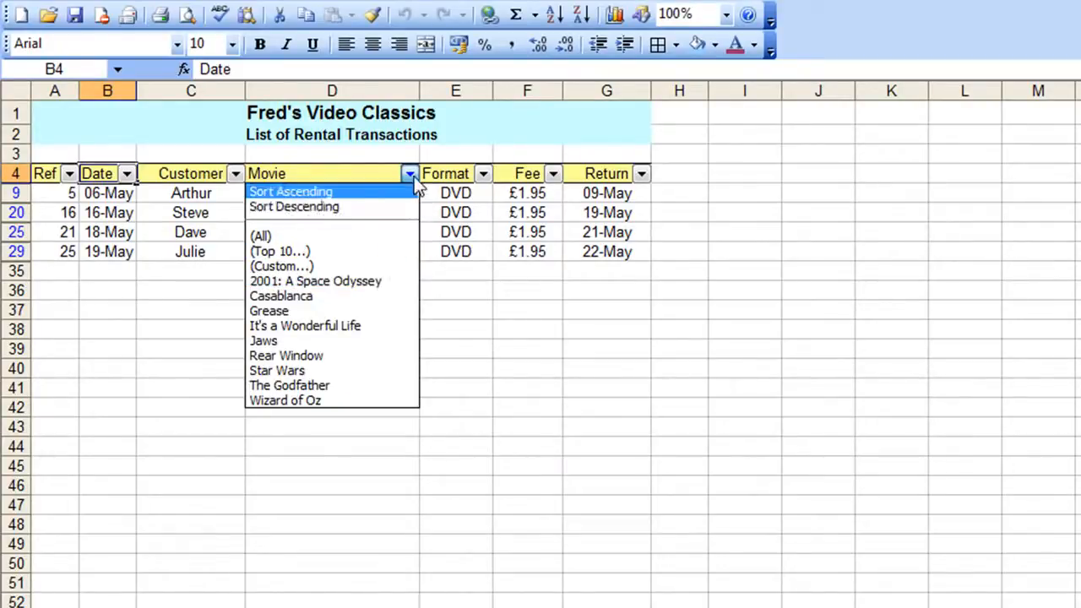
left_click(414, 188)
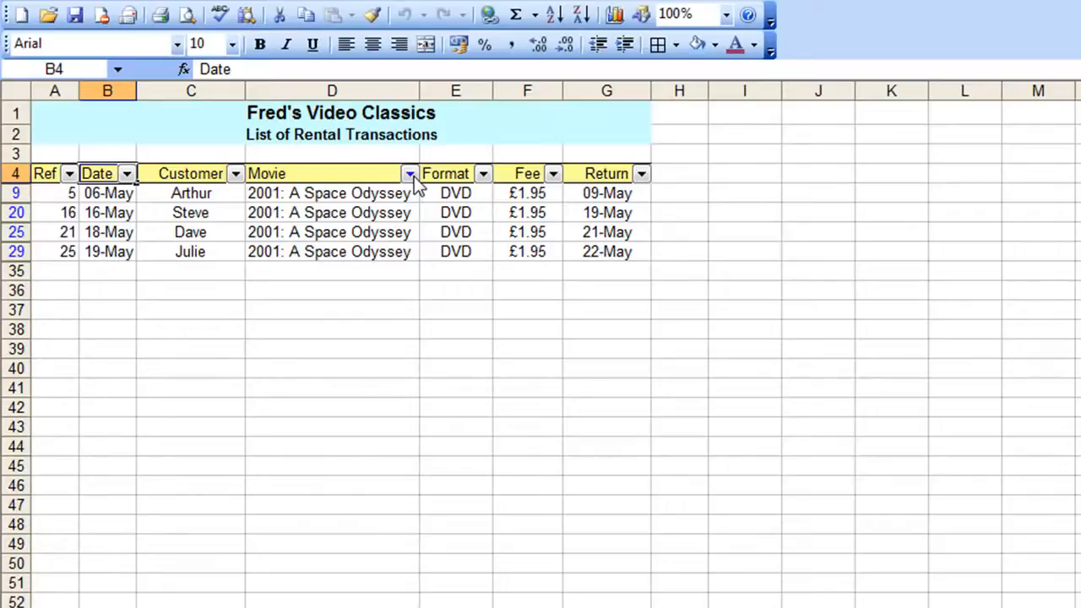
left_click(409, 174)
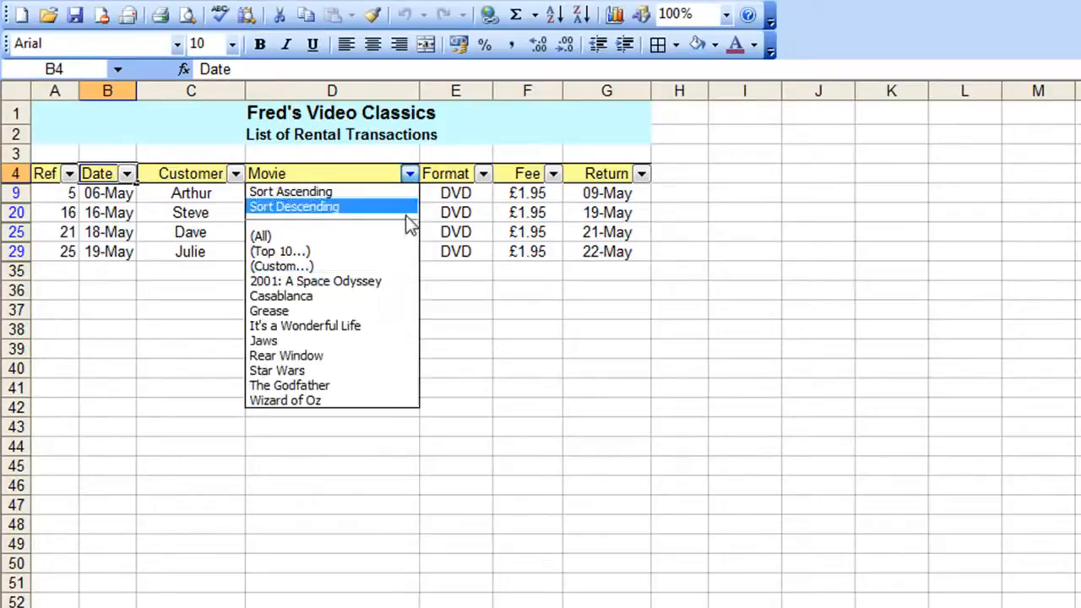
left_click(331, 235)
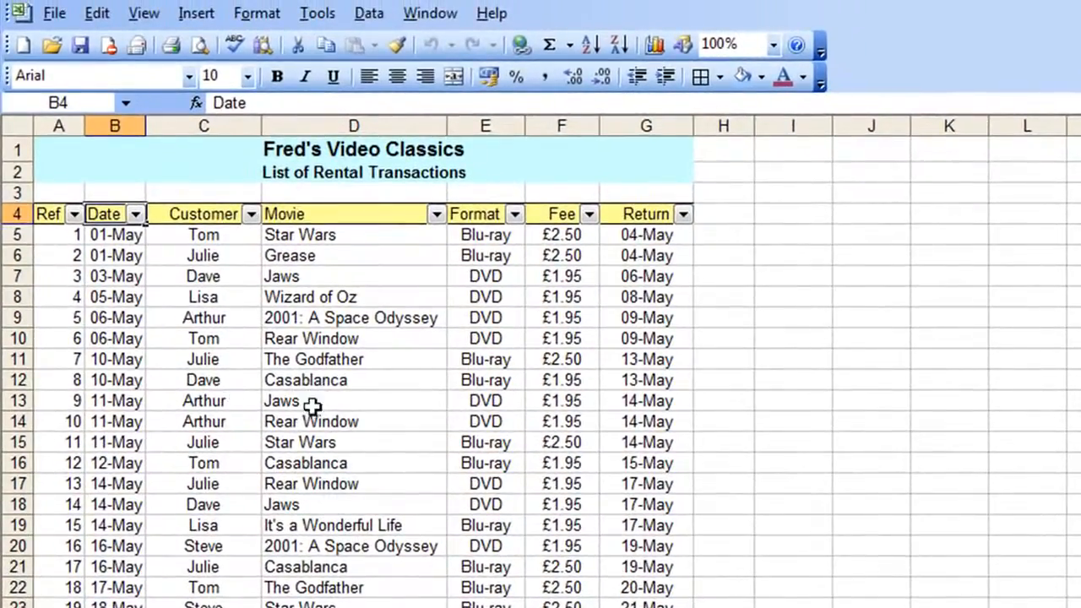
Turn off AutoFilter to remove the filter arrows from the rental list headers
left_click(312, 407)
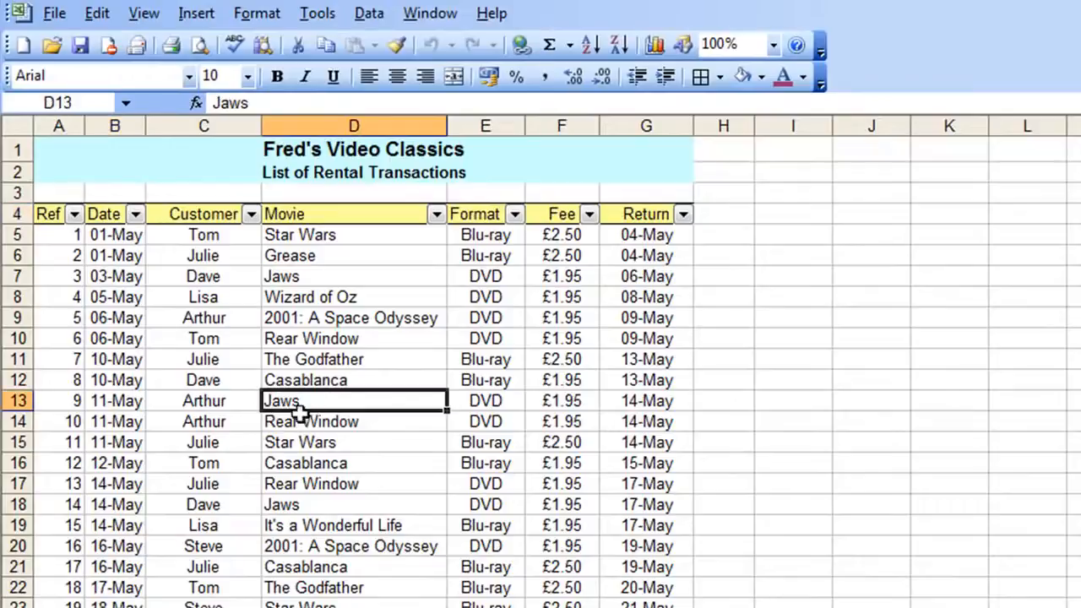
left_click(364, 12)
mouse_move(395, 77)
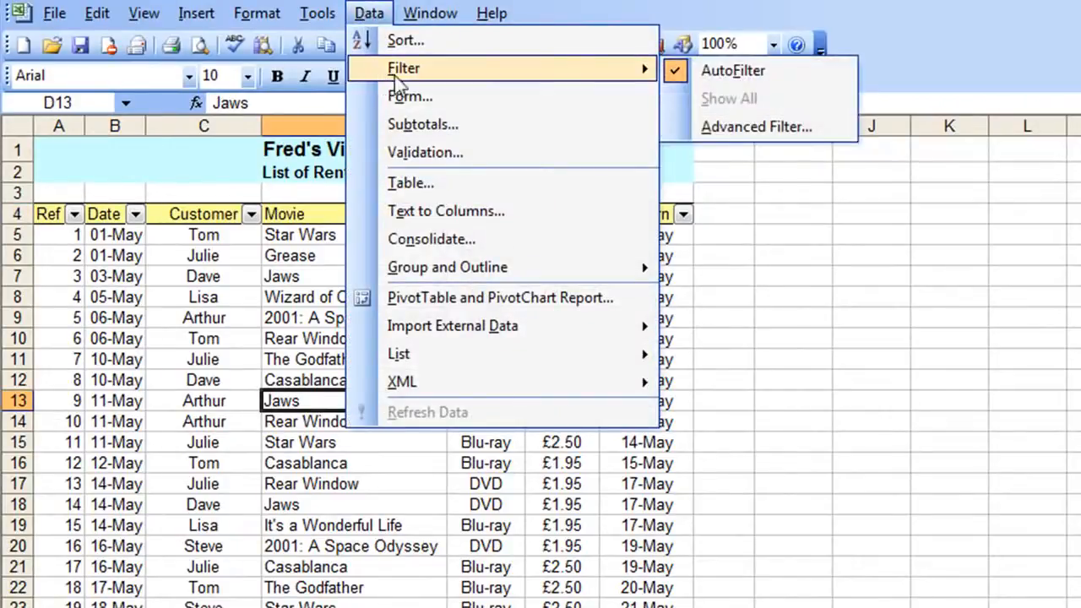
left_click(732, 71)
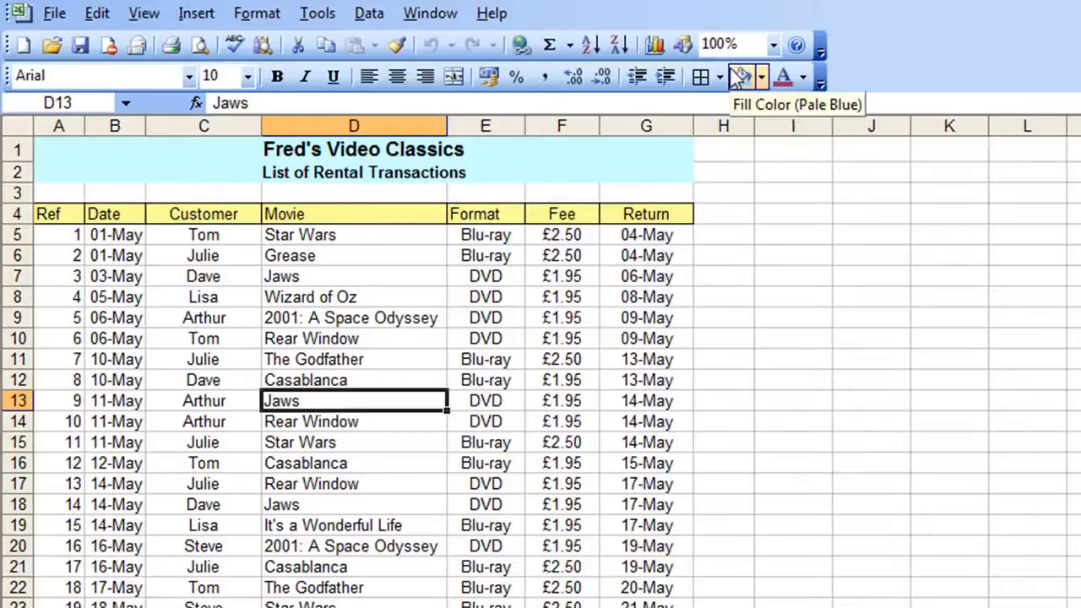
left_click(322, 274)
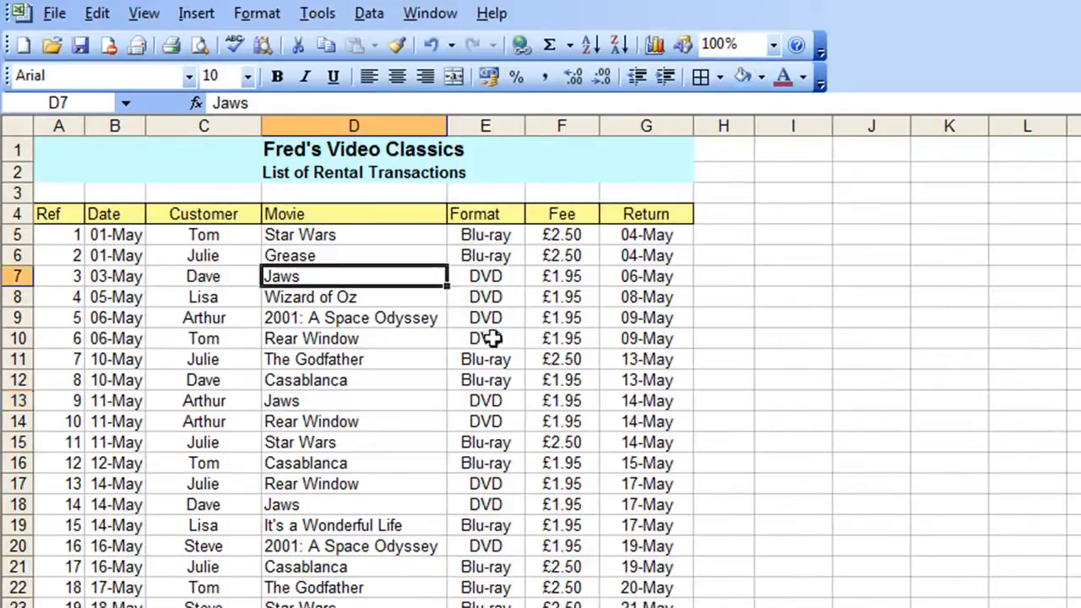
left_click(497, 338)
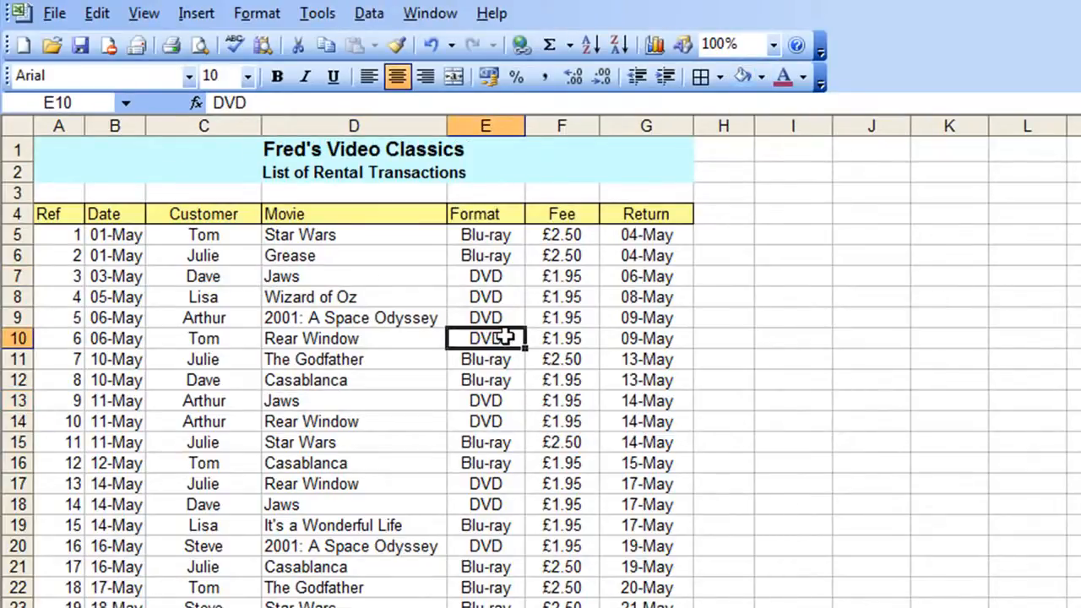